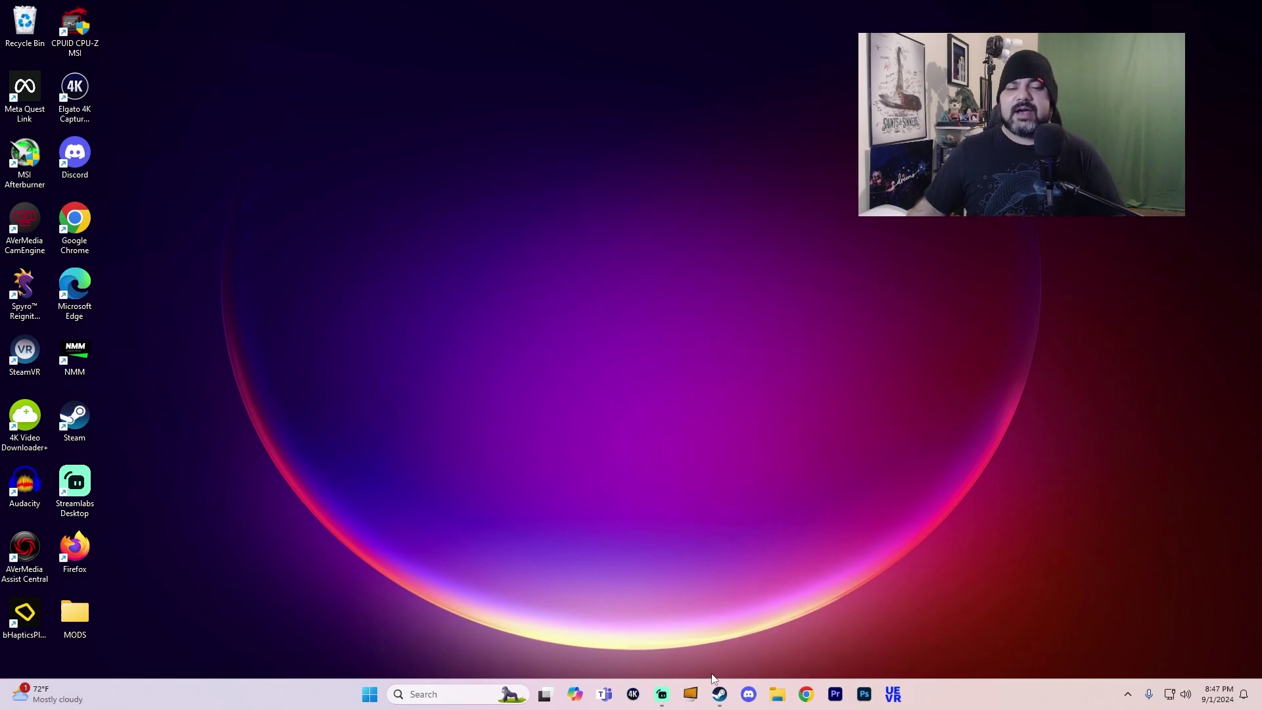
Open Steam from the taskbar and select Alien: Isolation in the library.
left_click(719, 694)
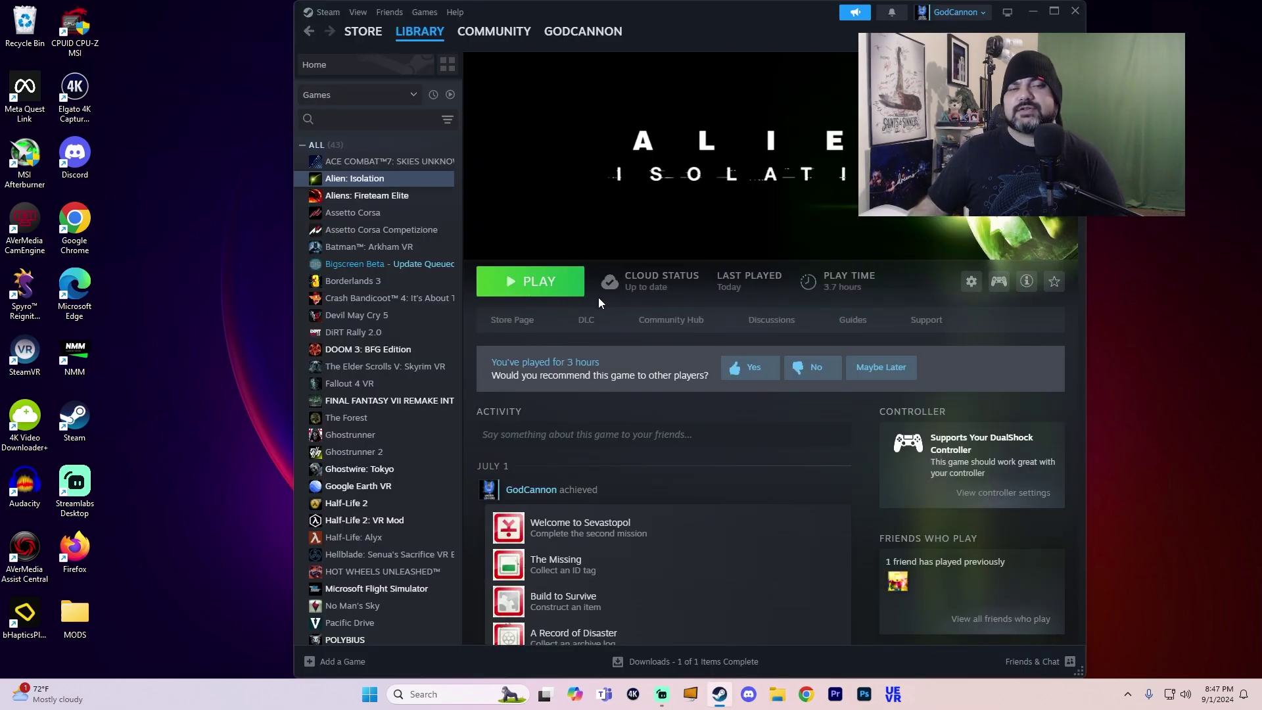
left_click(563, 291)
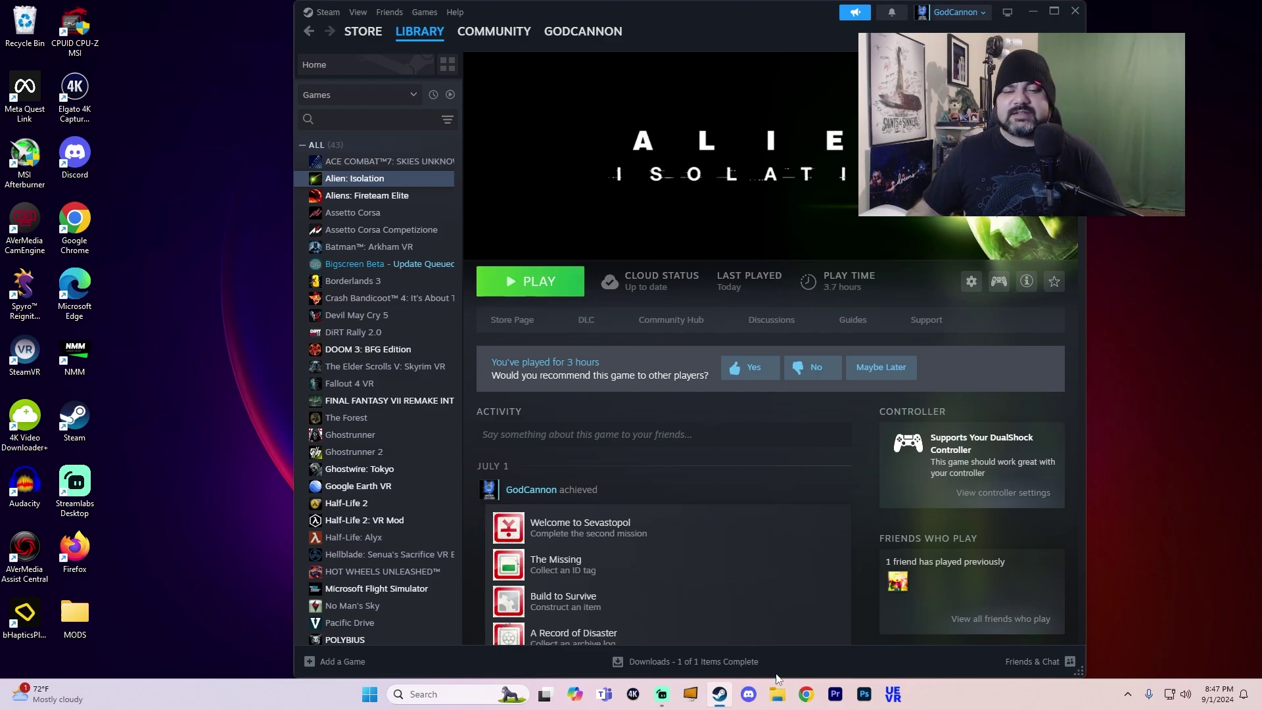
Search Google for 'mother vr mod' and open the Nibre/MotherVR GitHub releases page.
left_click(807, 694)
left_click(541, 256)
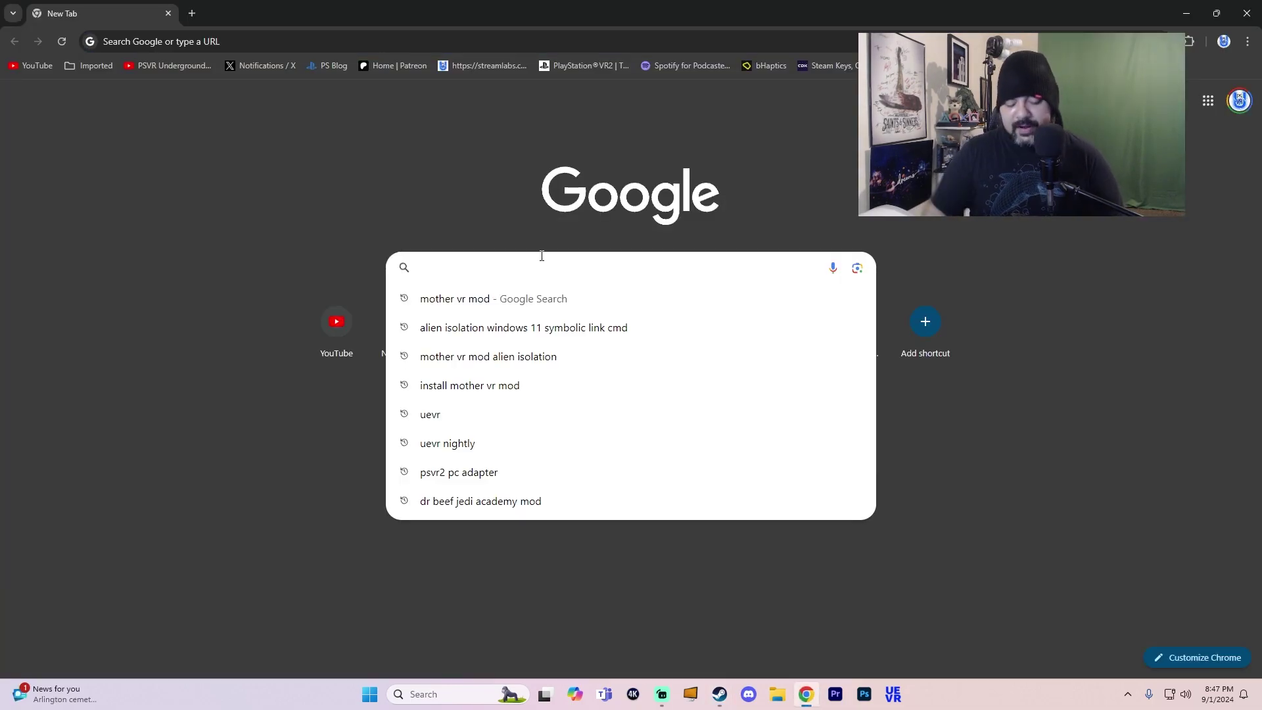
type("mother vr m")
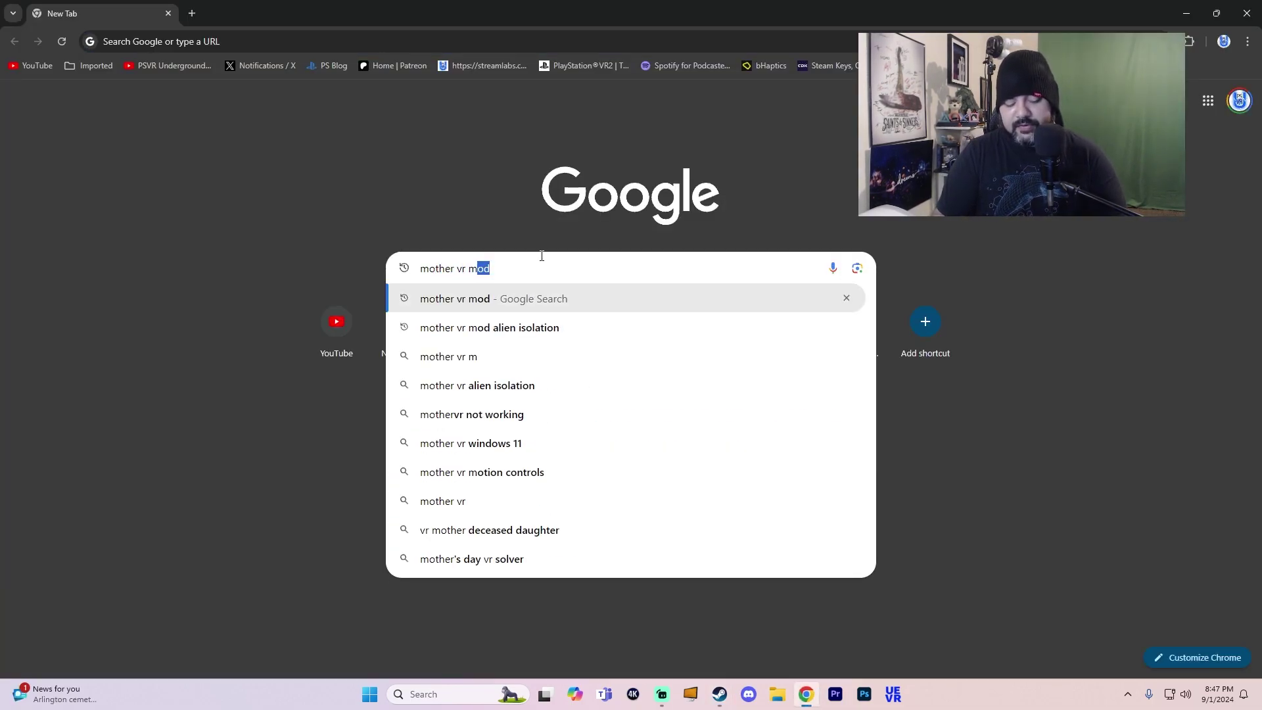
key("Return")
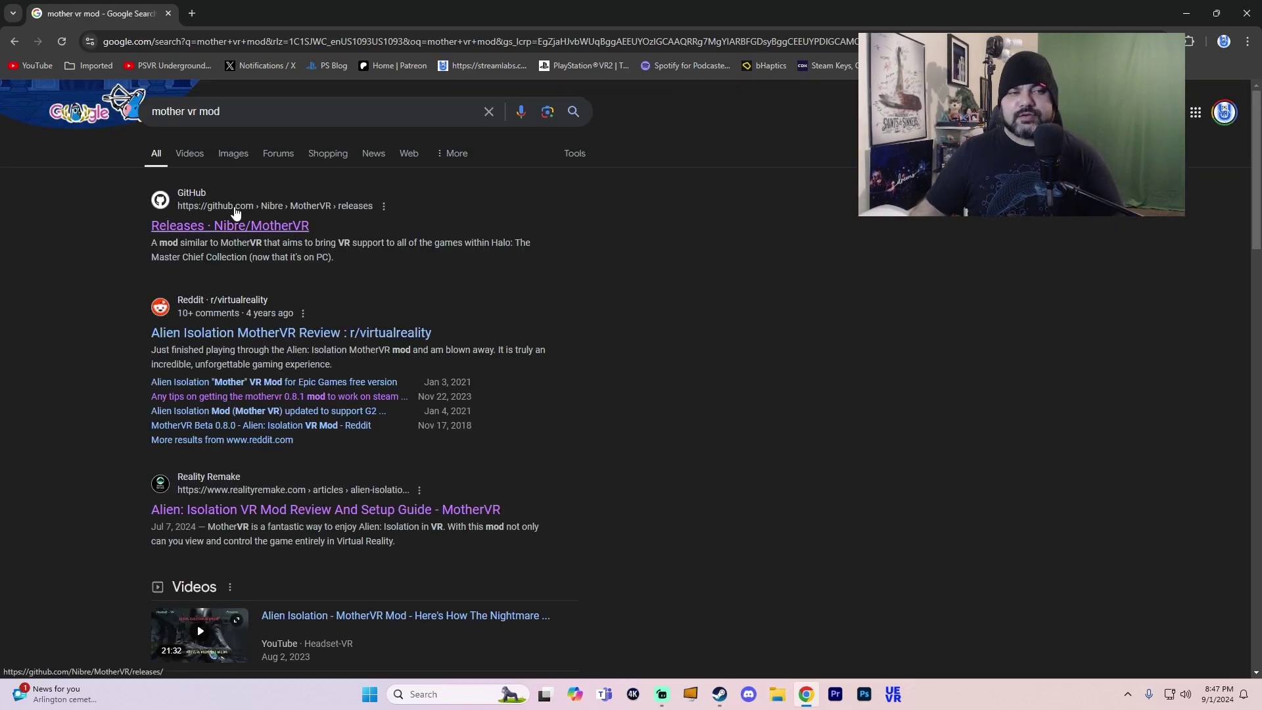
left_click(260, 230)
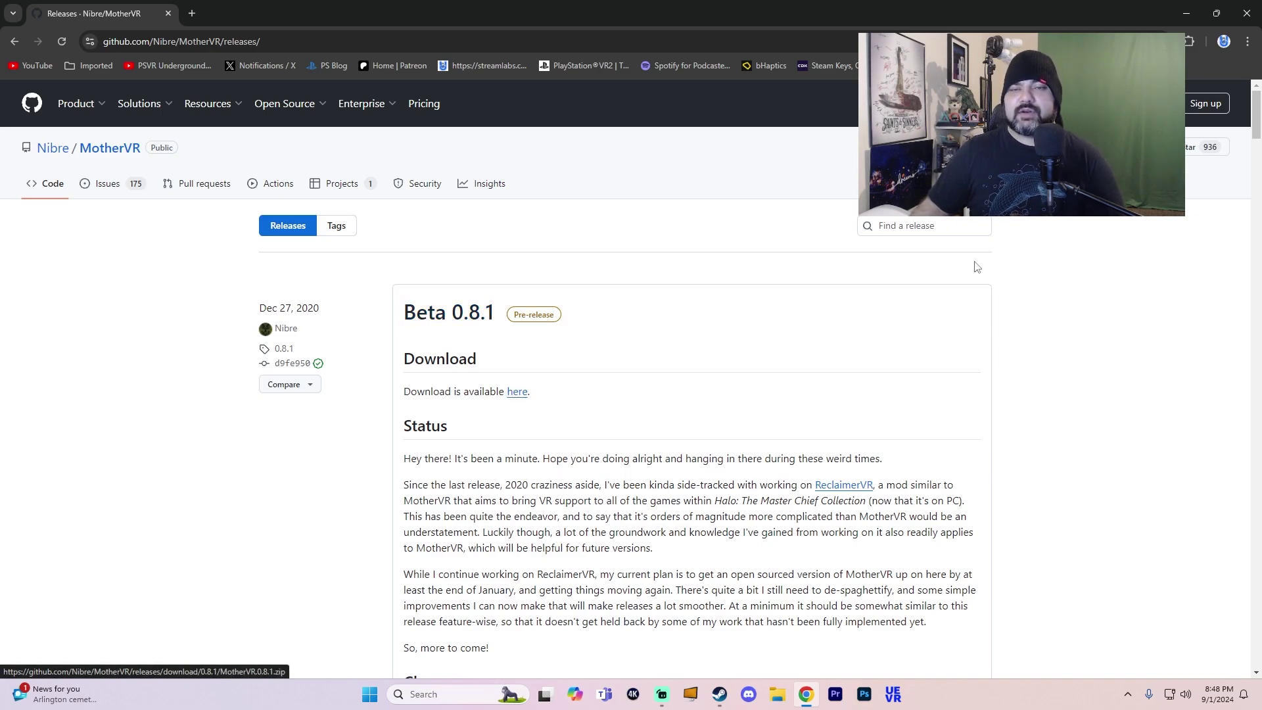
Close Chrome and bring up the Manage options for Alien: Isolation in Steam.
left_click(1247, 13)
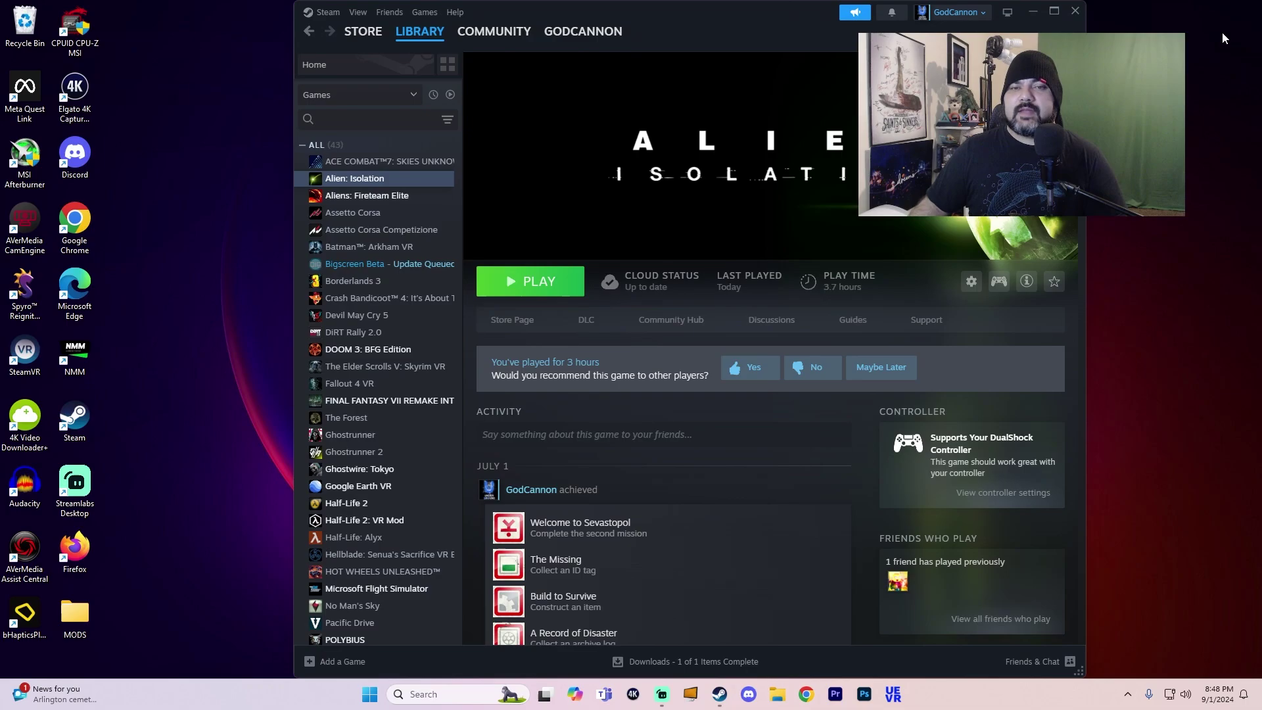
left_click(972, 283)
mouse_move(990, 338)
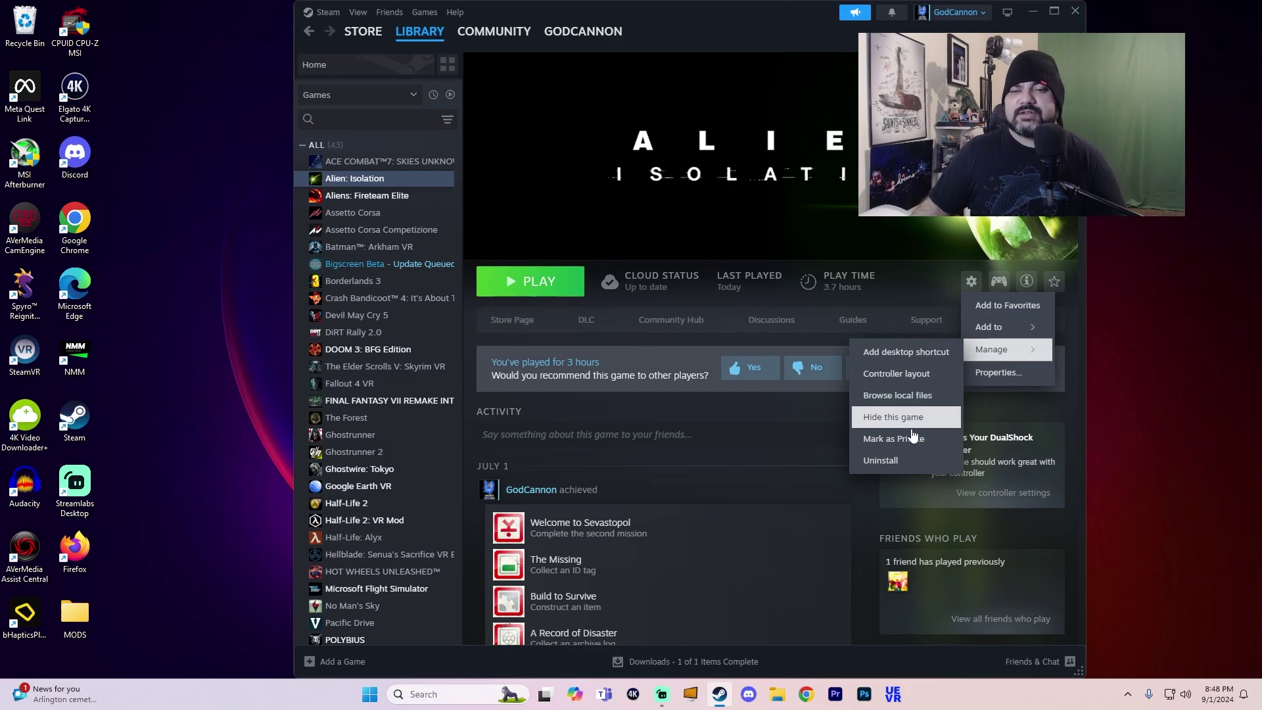
Browse the game's local files and cut the Alien Isolation folder from Steam's common folder.
left_click(914, 396)
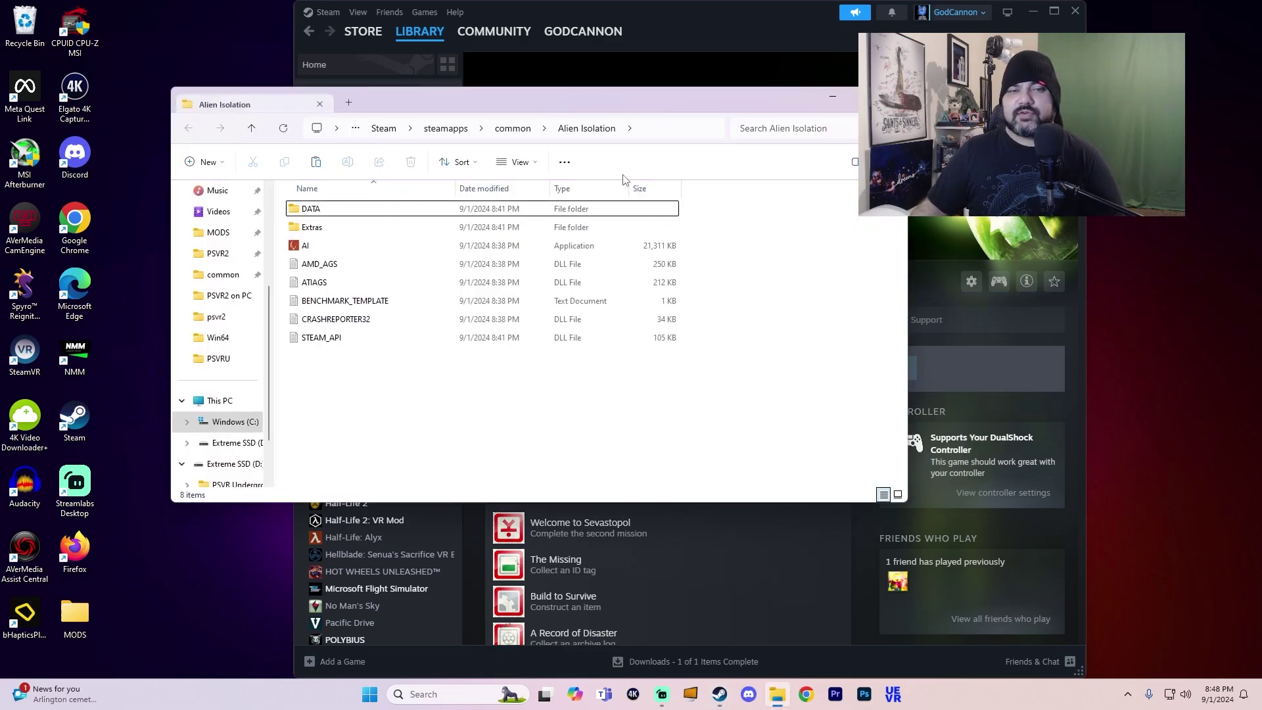
left_click(602, 151)
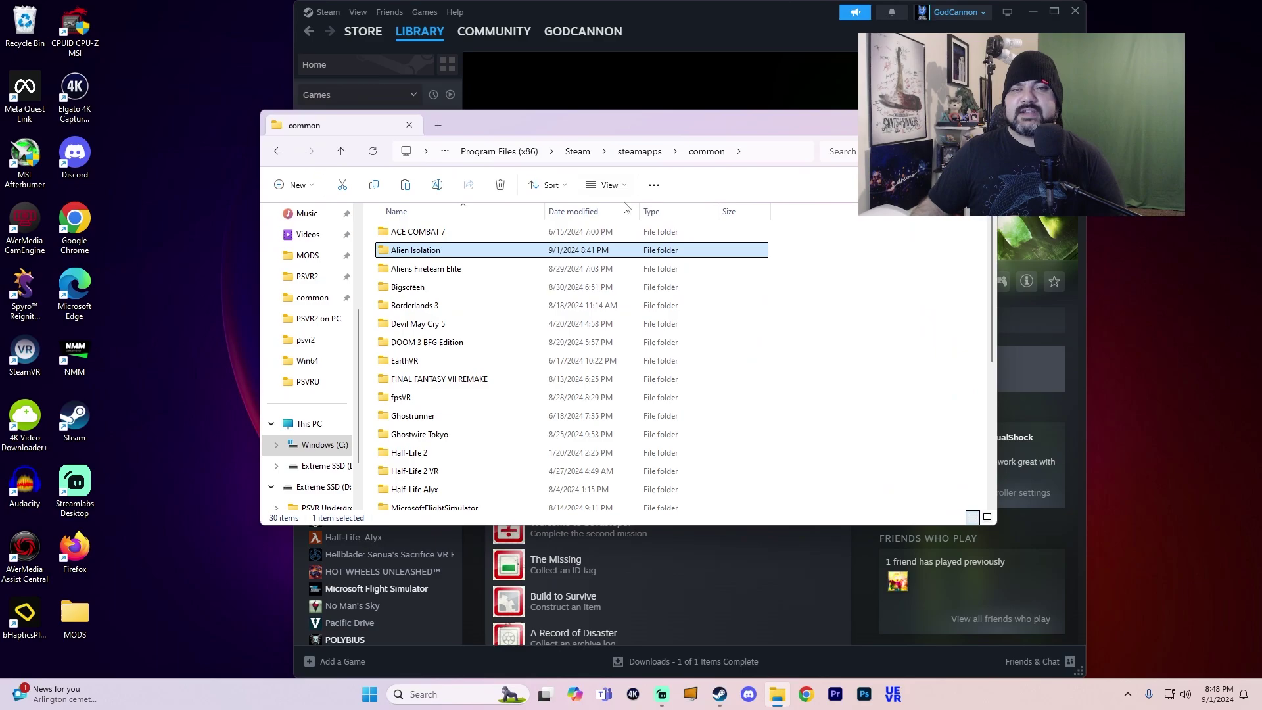
right_click(462, 252)
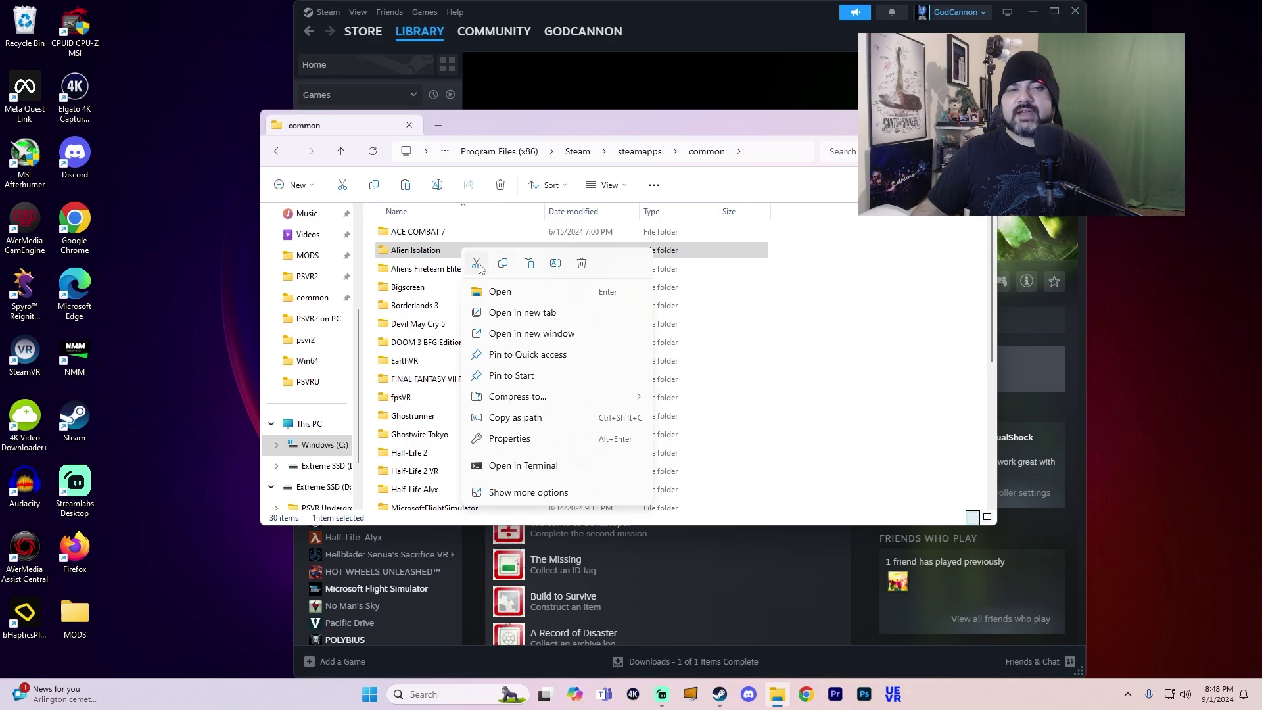
left_click(477, 264)
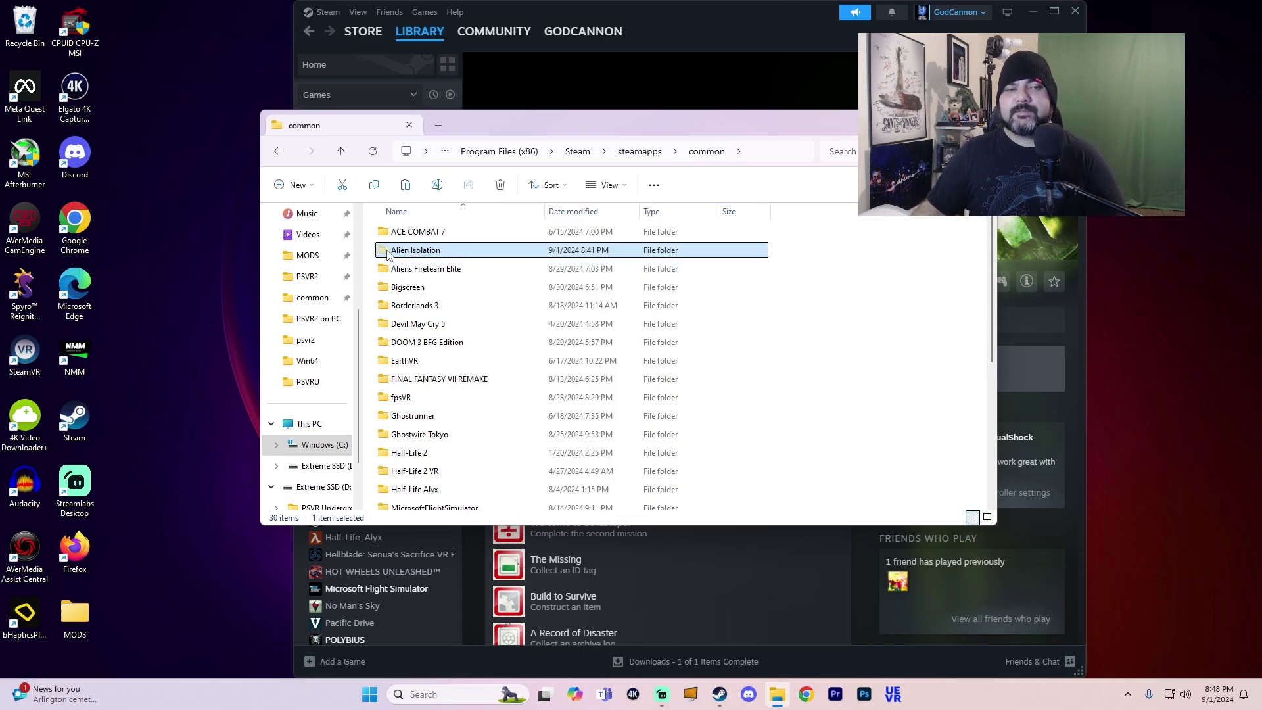
Open the desktop MODS folder and look through its contents.
left_click(334, 256)
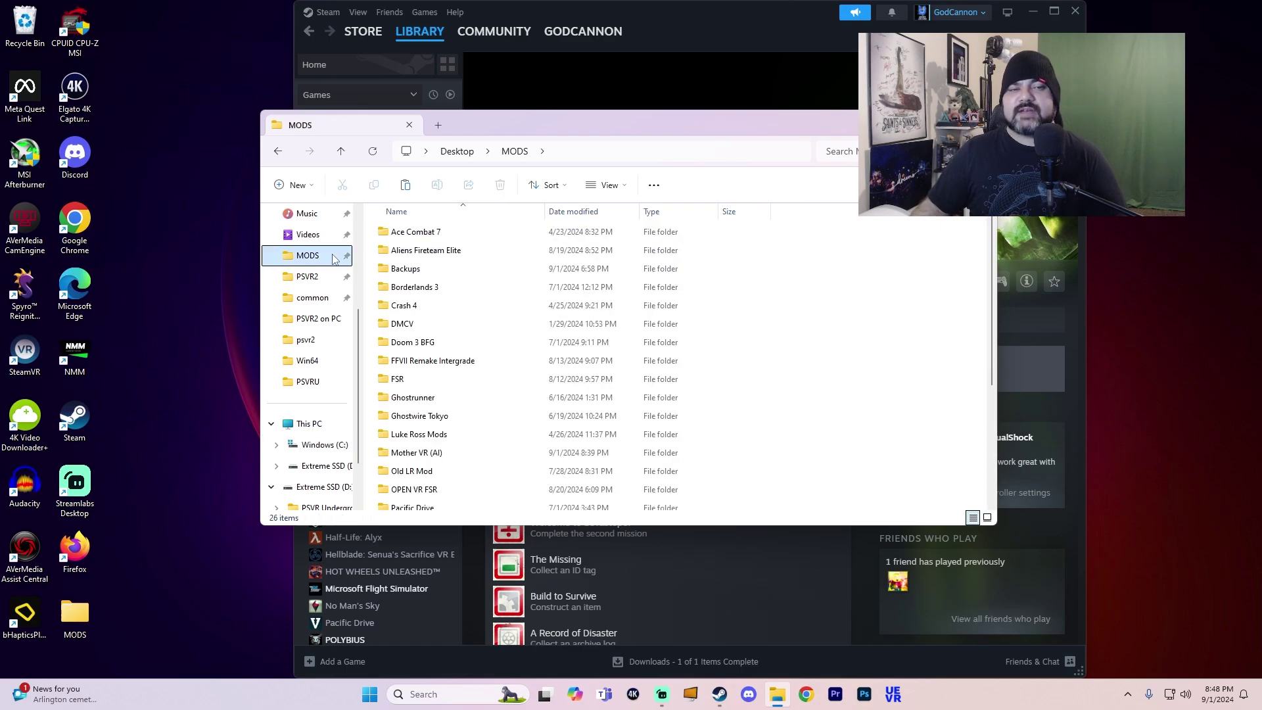
scroll(635, 266, "down", 1)
scroll(710, 348, "up", 1)
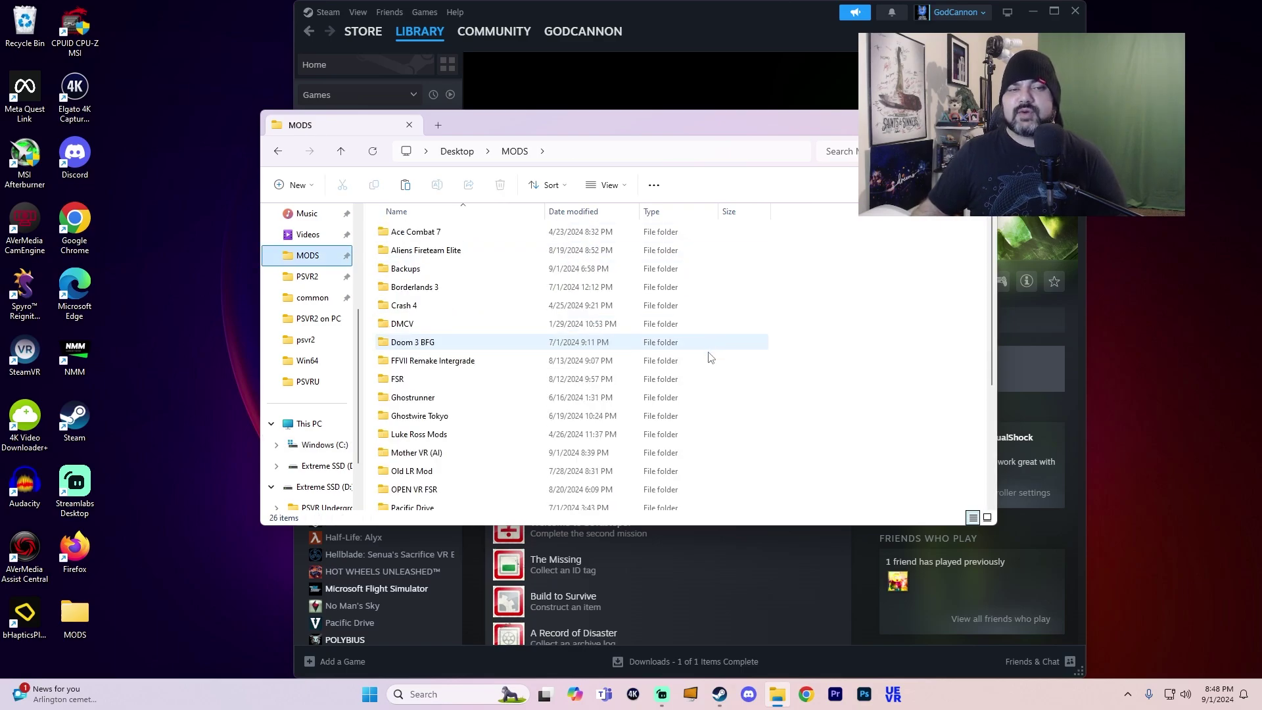
scroll(708, 382, "down", 1)
scroll(708, 392, "down", 2)
scroll(753, 341, "up", 3)
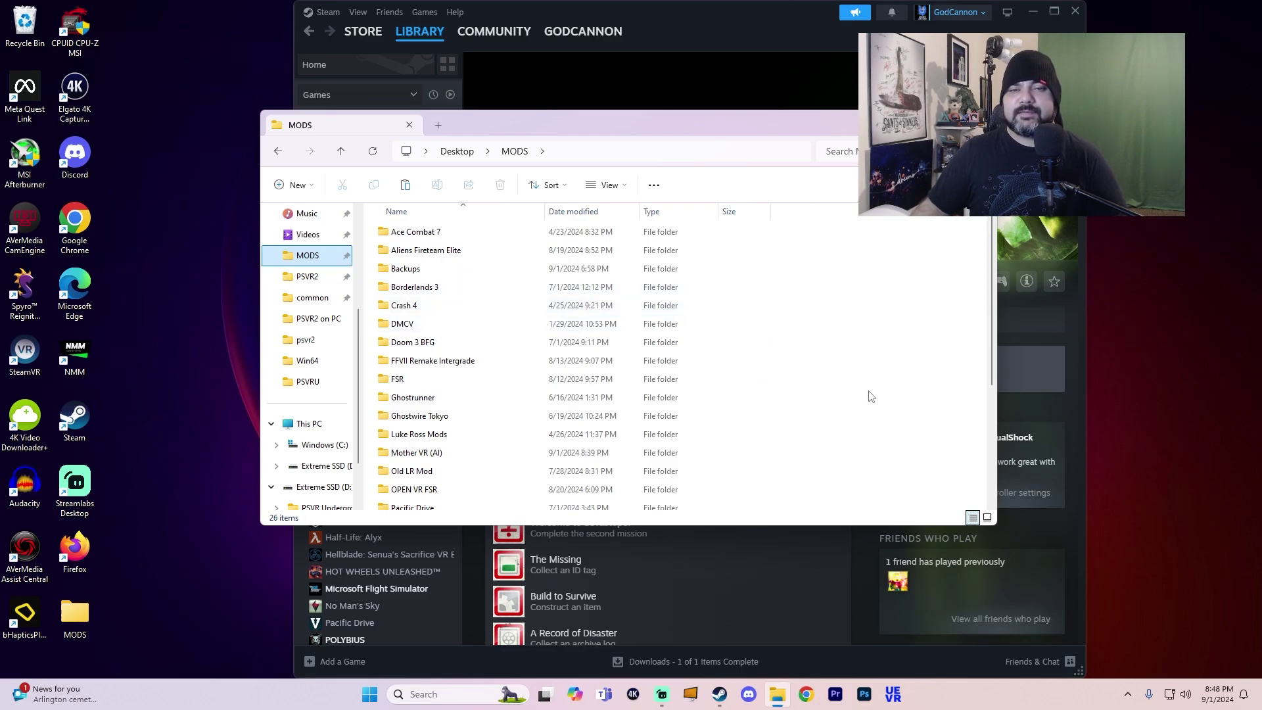
Paste the Alien Isolation folder into the MODS folder.
left_click(767, 366)
right_click(768, 365)
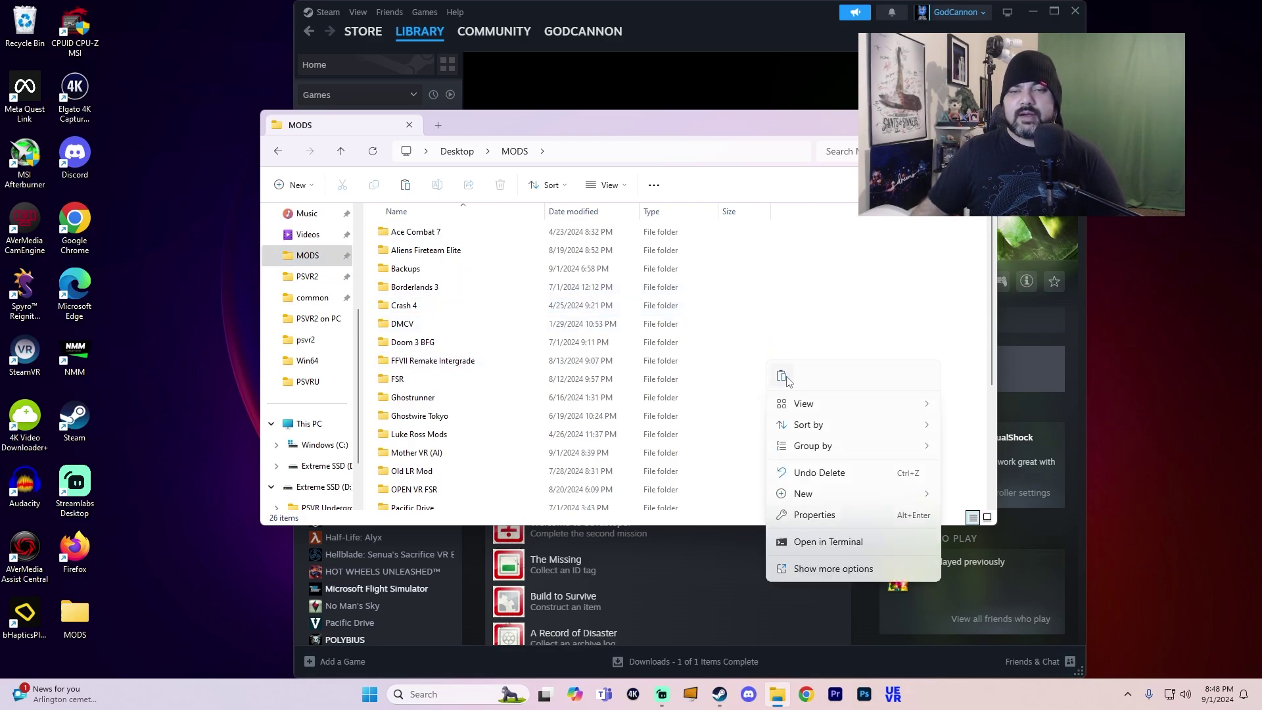
left_click(783, 376)
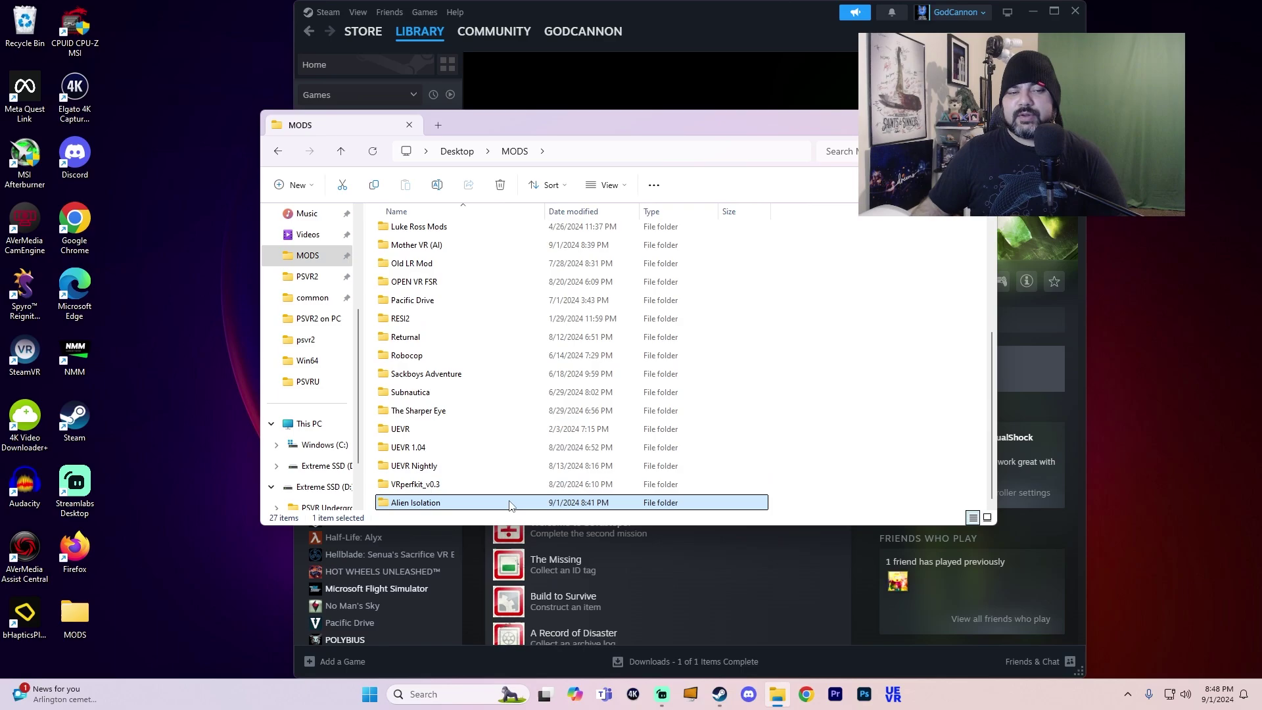
Rename the pasted folder to AlienIsolation, removing the space.
right_click(506, 503)
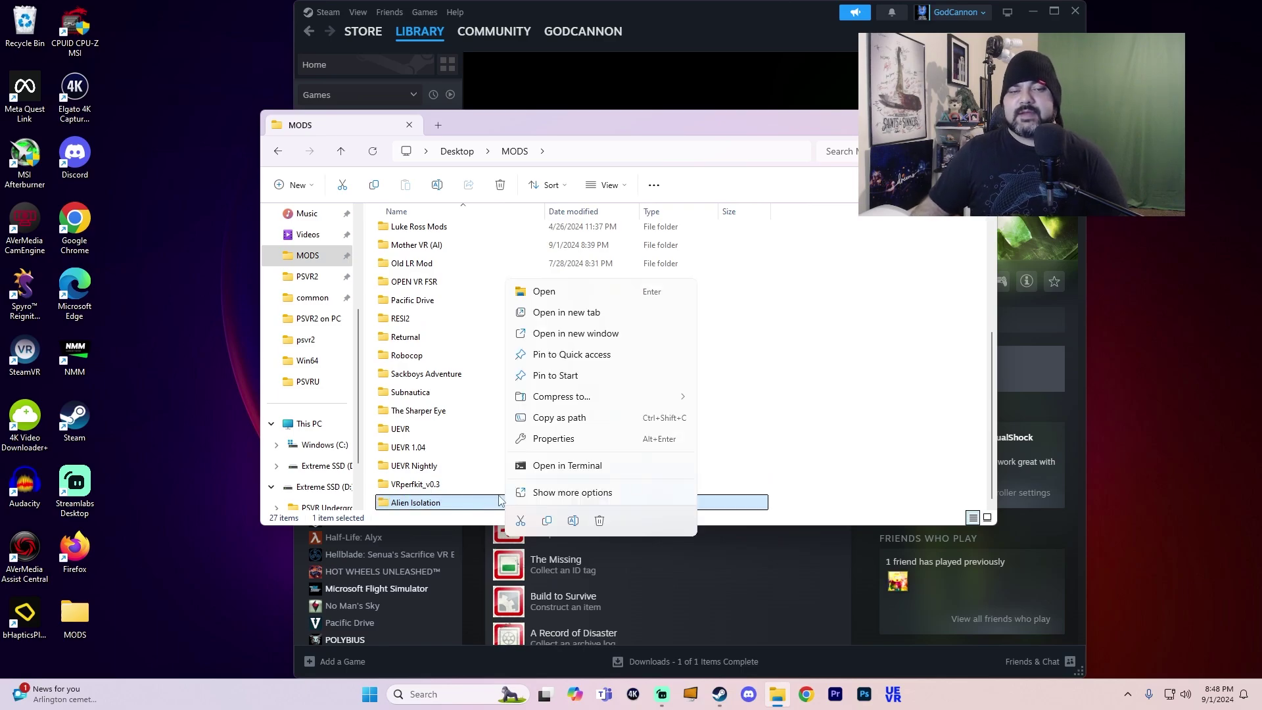
left_click(573, 520)
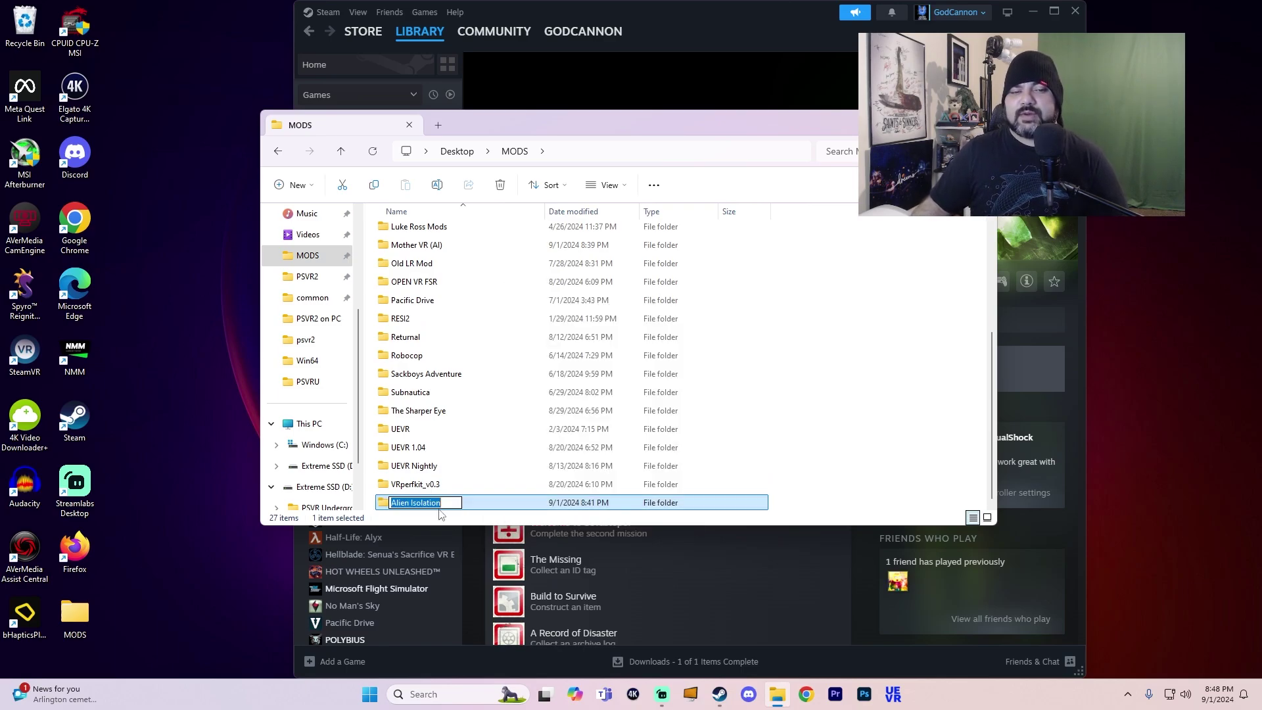
left_click(444, 502)
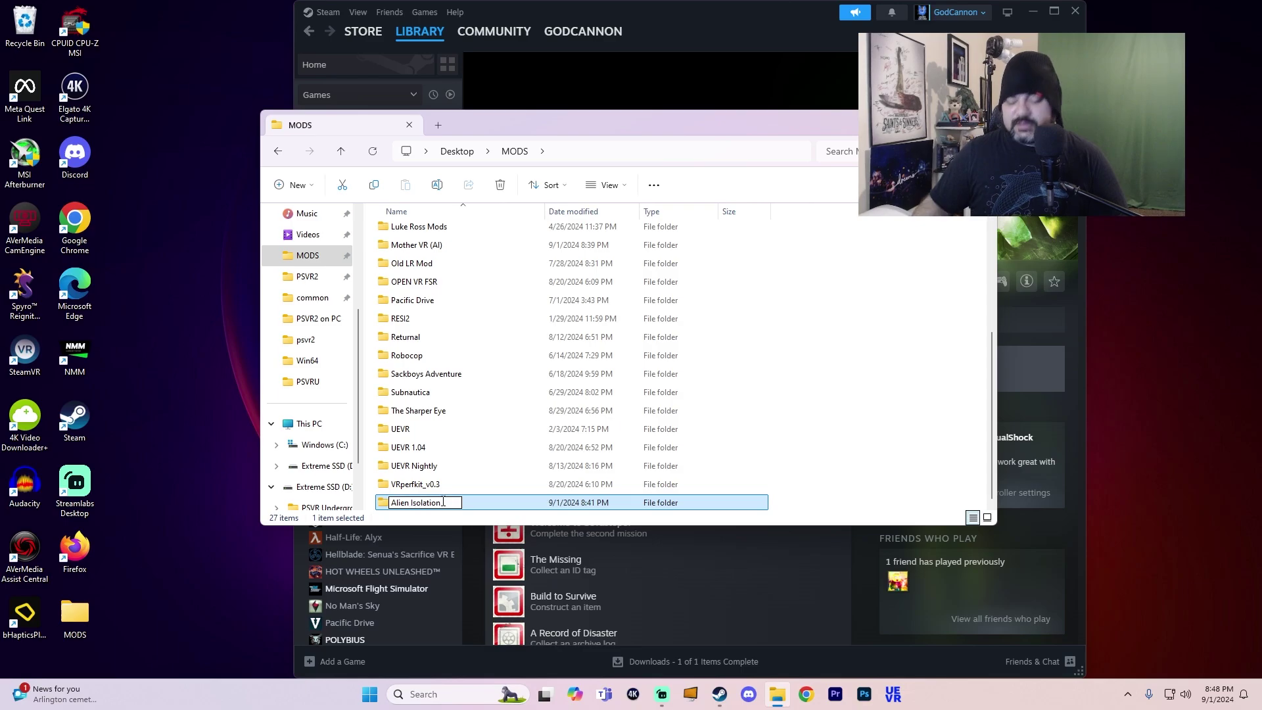
key("ctrl+Left")
key("BackSpace")
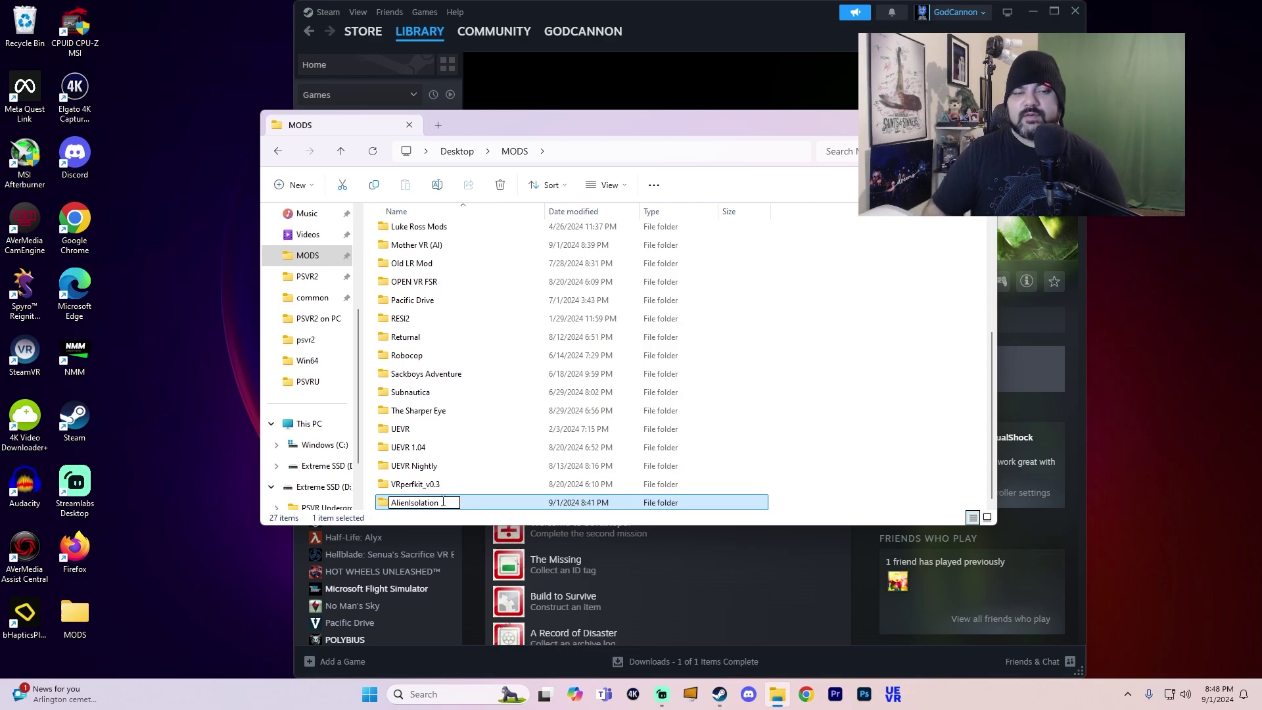
left_click(862, 495)
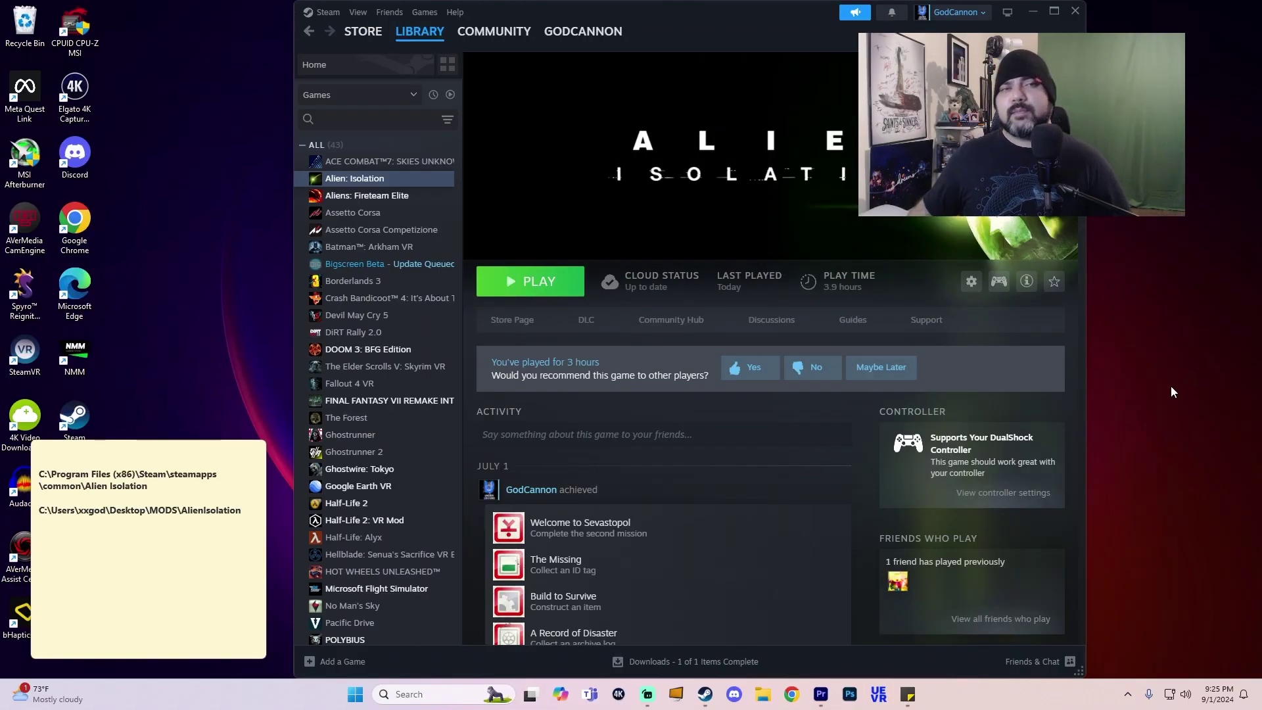
Find cmd in the Start search and run Command Prompt as administrator.
left_click(356, 694)
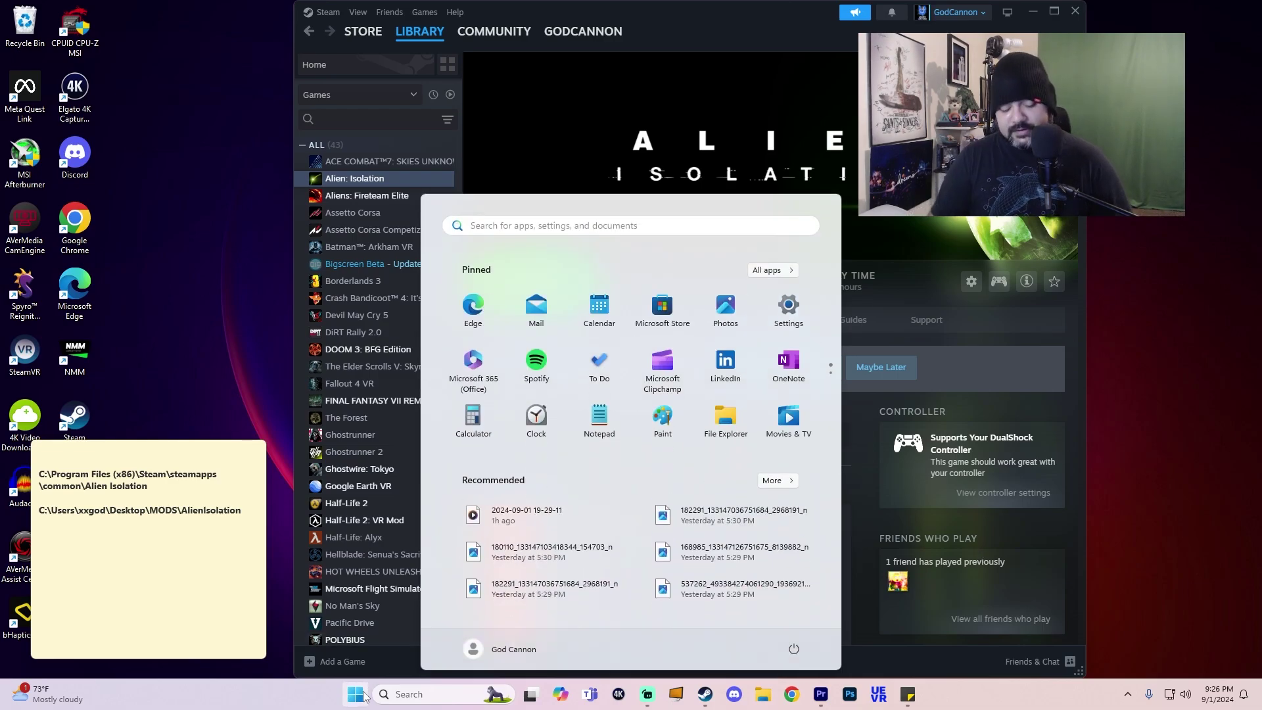
type("cmd")
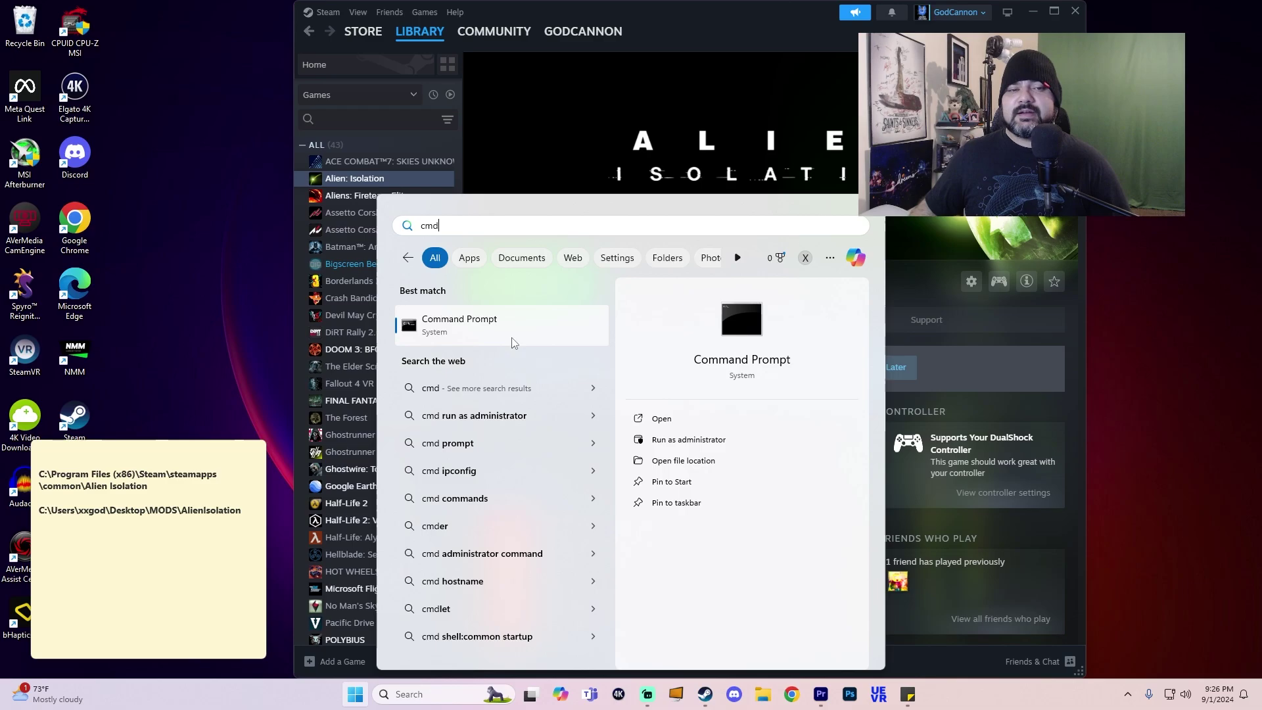
right_click(506, 326)
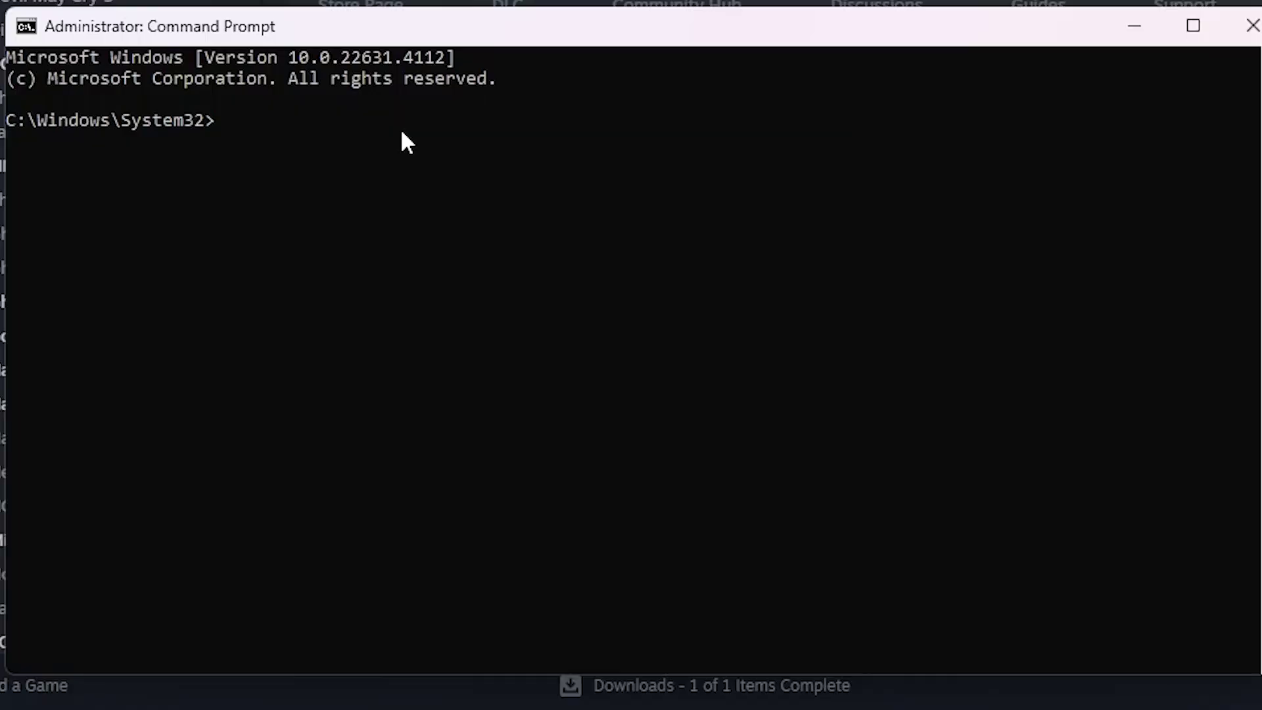
Run mklink /d linking Steam's common\alien isolation path to Desktop\MODS\AlienIsolation.
type("mklink /d")
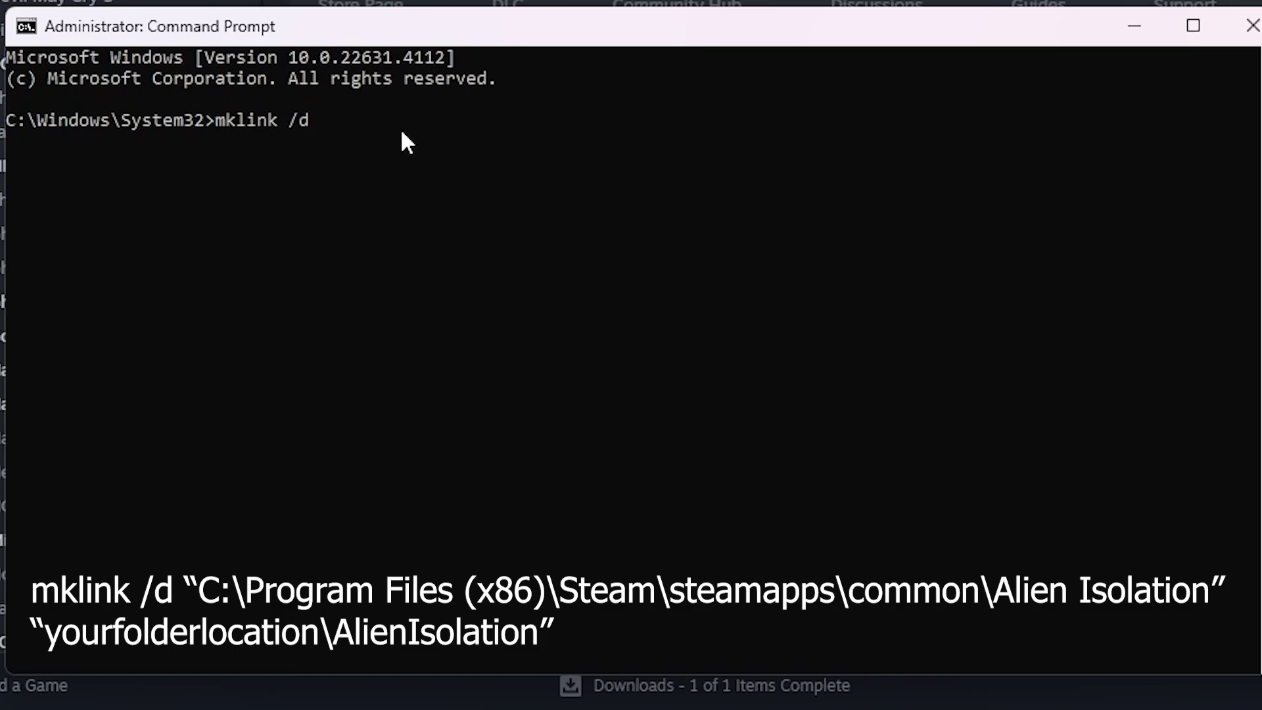
type(" \"C:\\Program Files ")
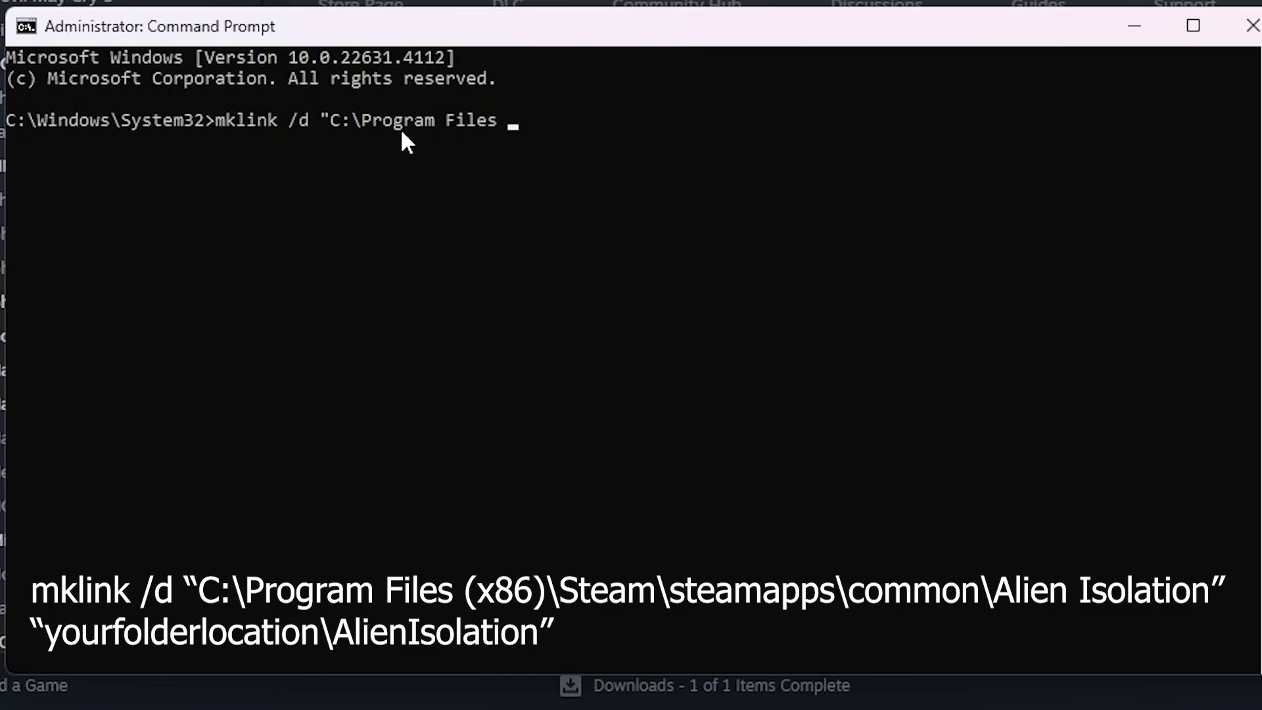
type("(x86)\\Steam\\")
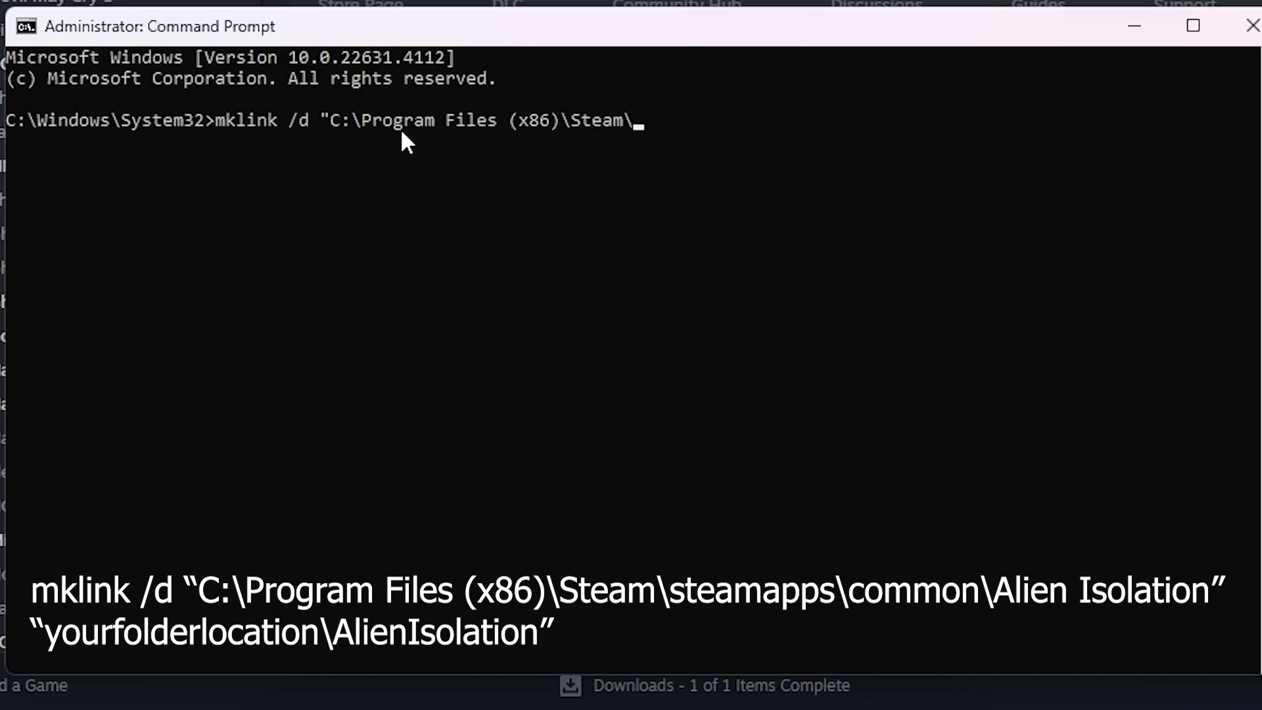
type("steamapps")
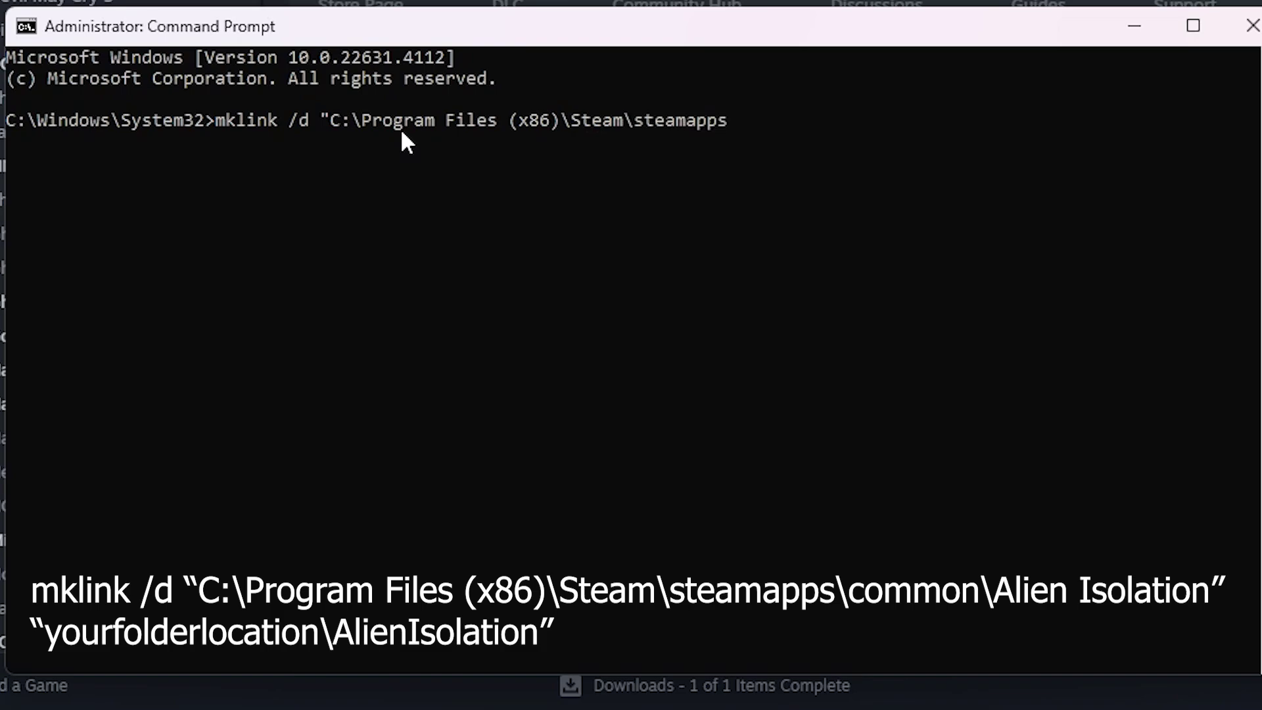
type("\\common\\alien")
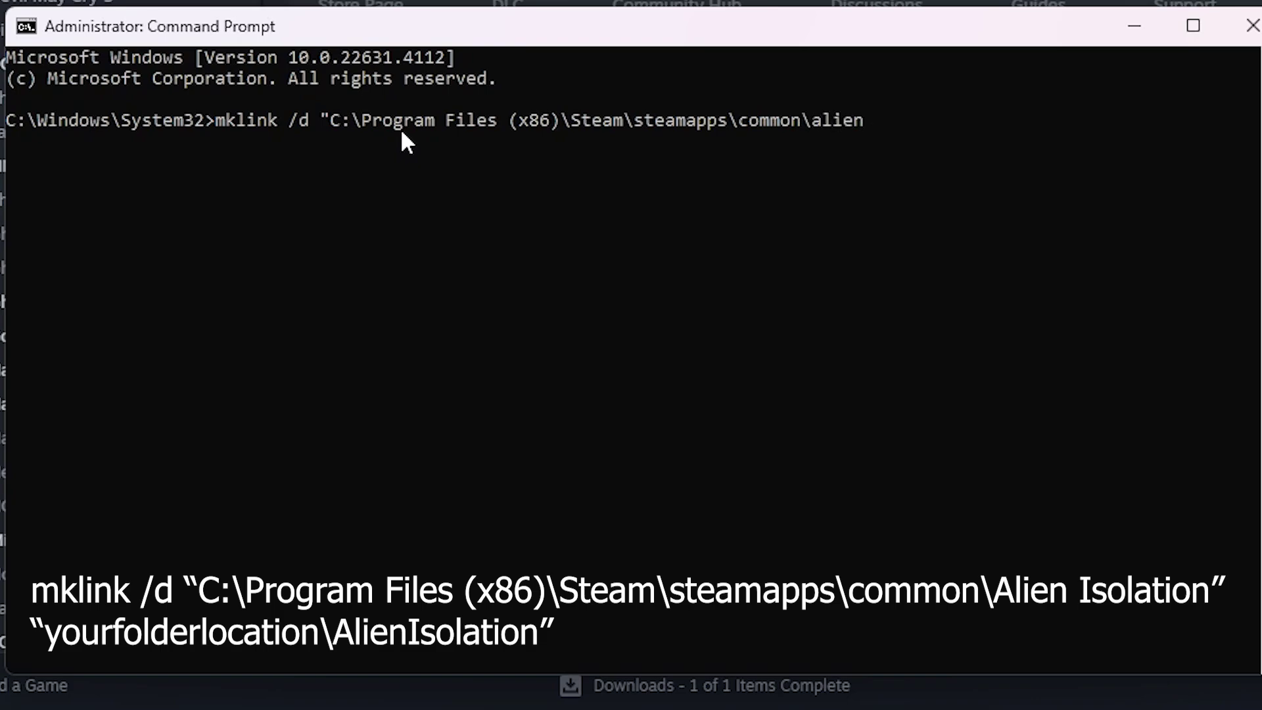
type(" isolation\" ")
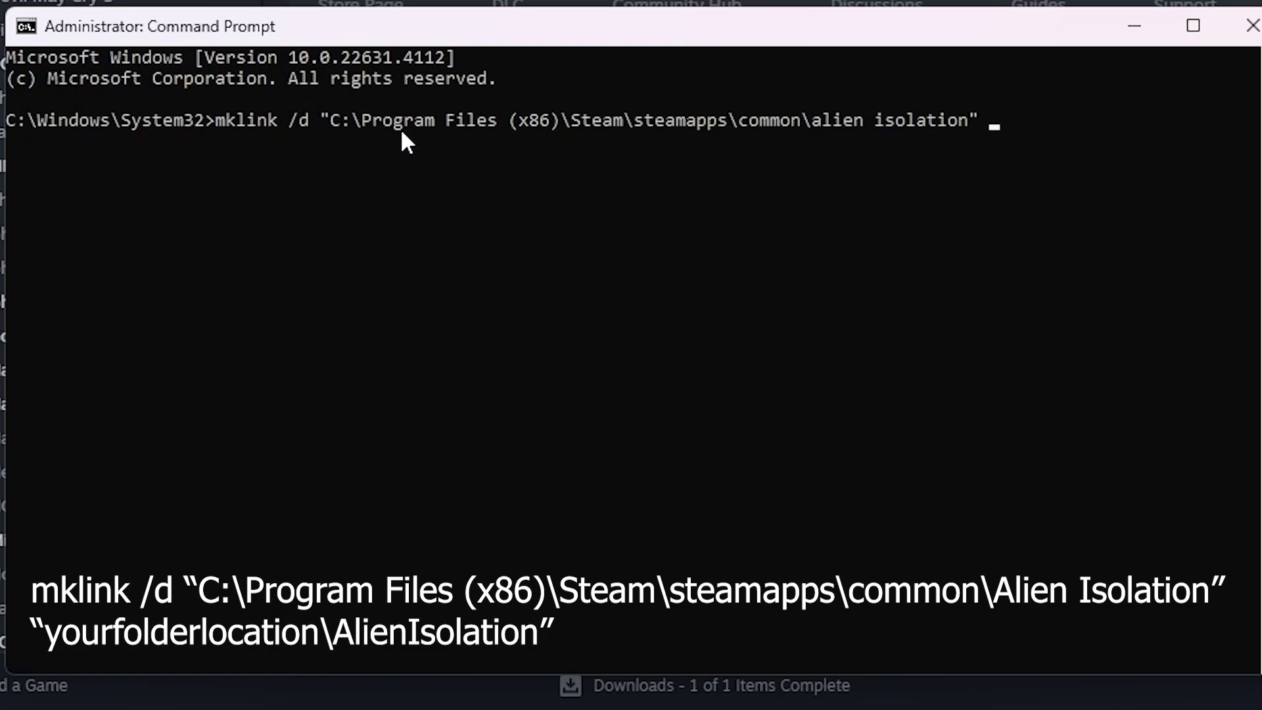
type("\"C::")
key("BackSpace")
type("\\Users\\xxgod")
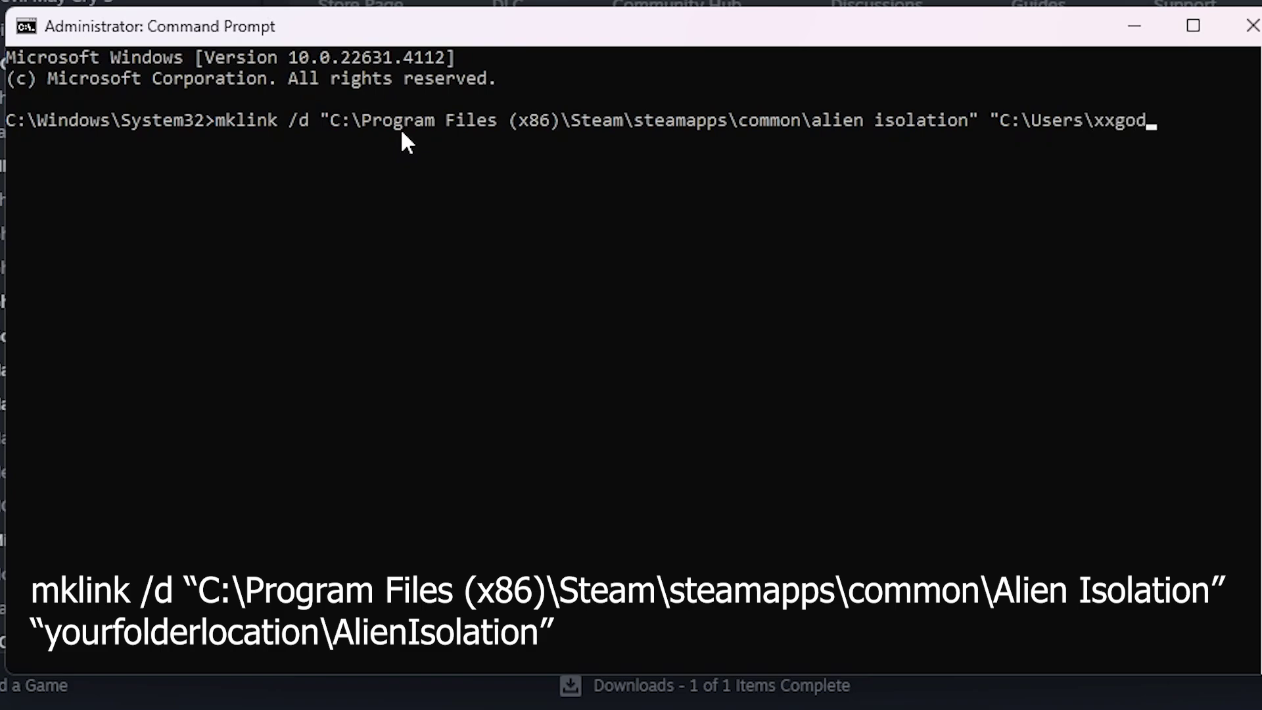
type("\\Desktop\\")
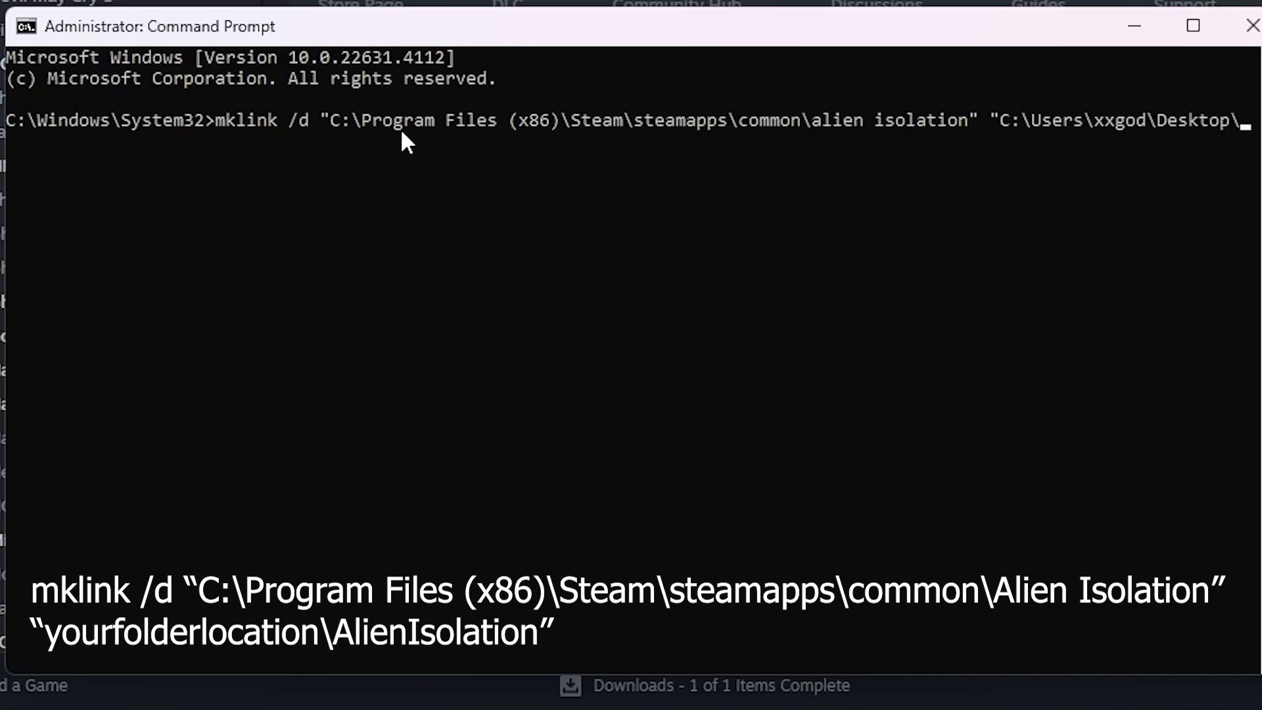
type("MODS\\Alien")
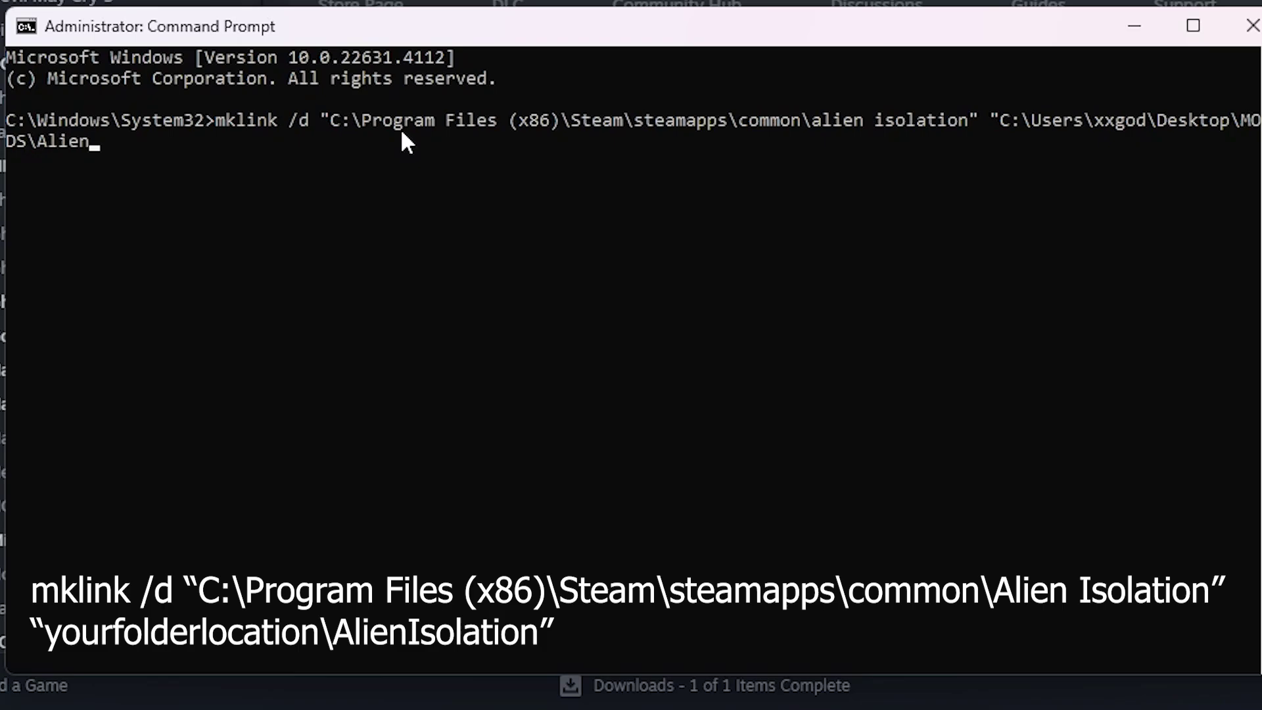
type("Isolation")
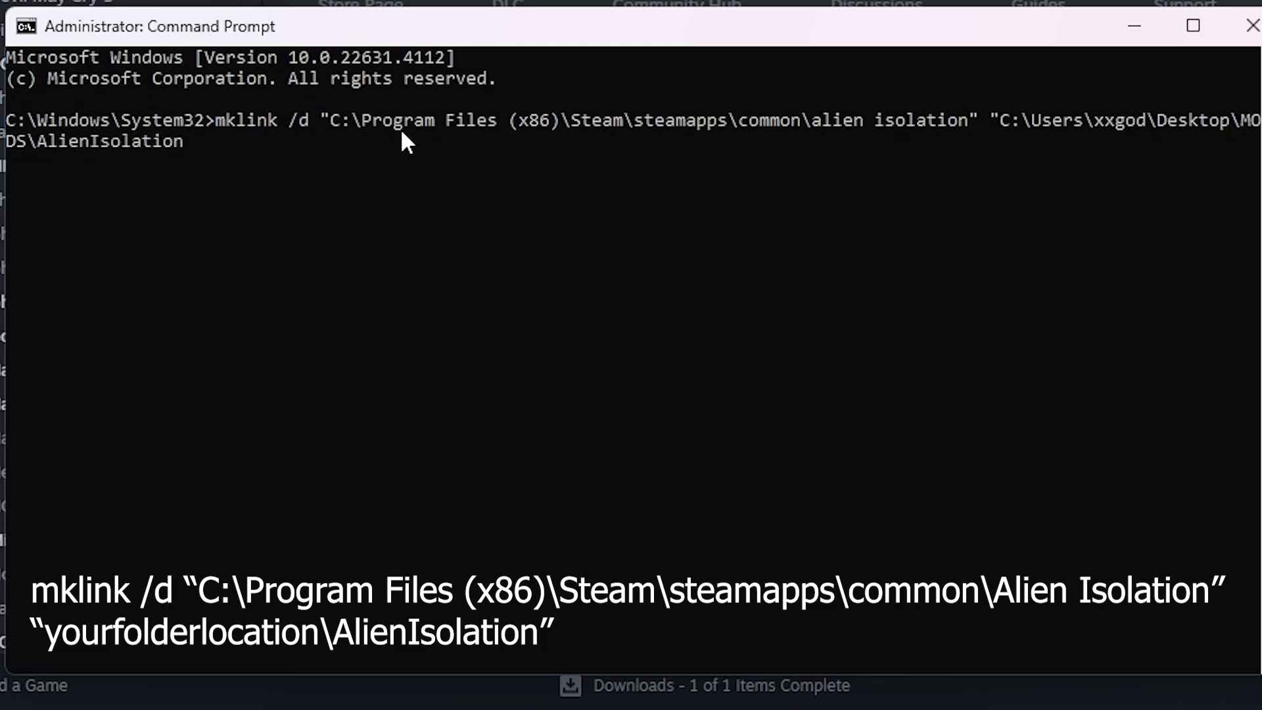
type("\"")
key("Return")
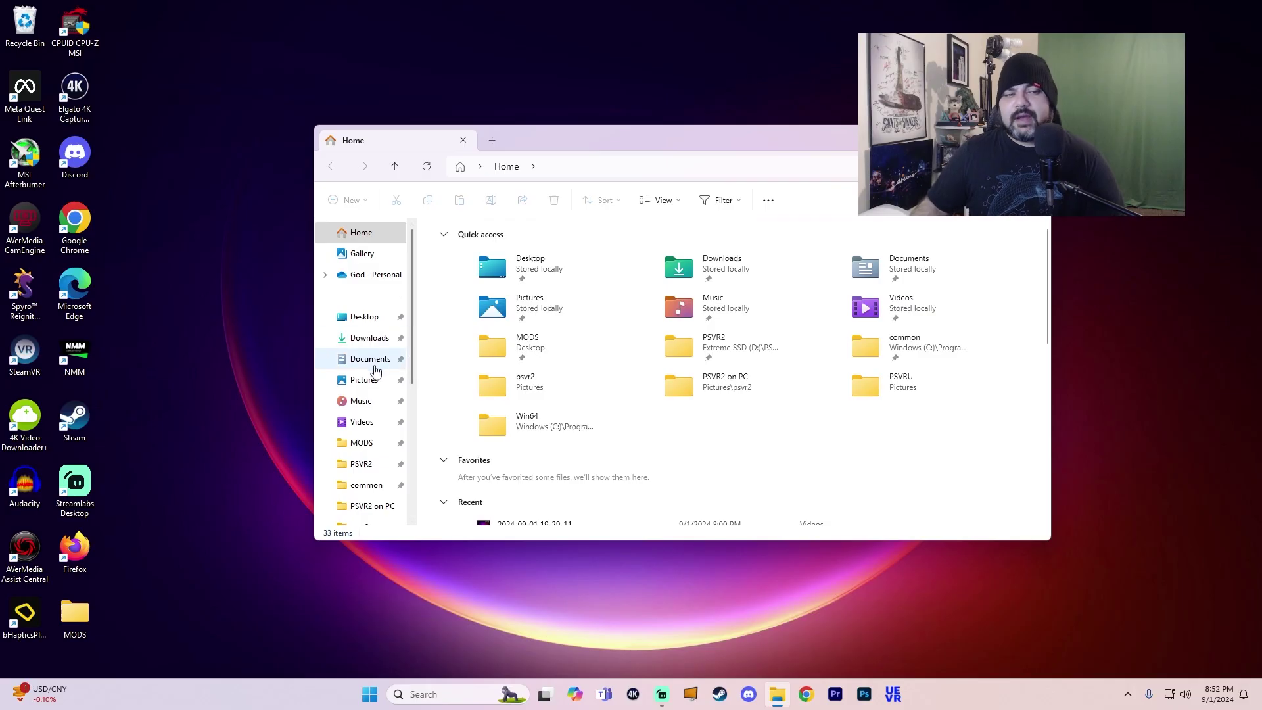
In Downloads, start Extract All on the MotherVR.0.8.1 archive.
scroll(385, 375, "down", 1)
scroll(375, 411, "up", 1)
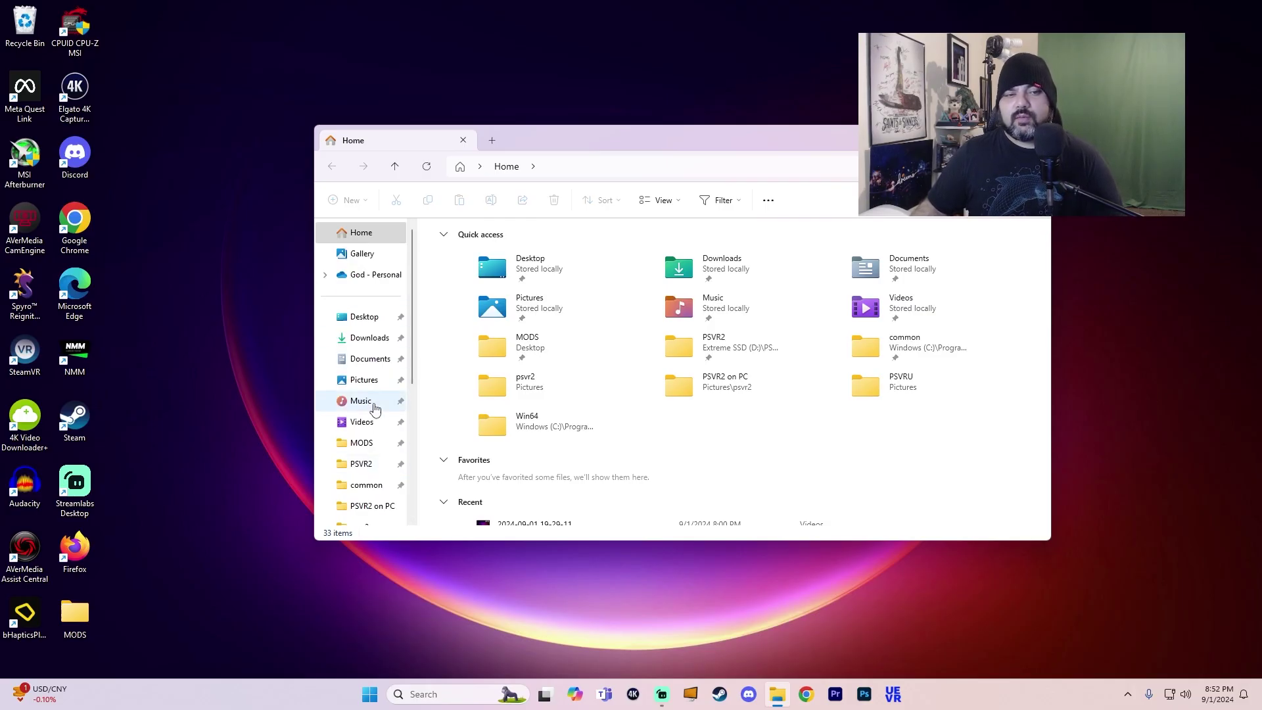
left_click(368, 337)
left_click(512, 270)
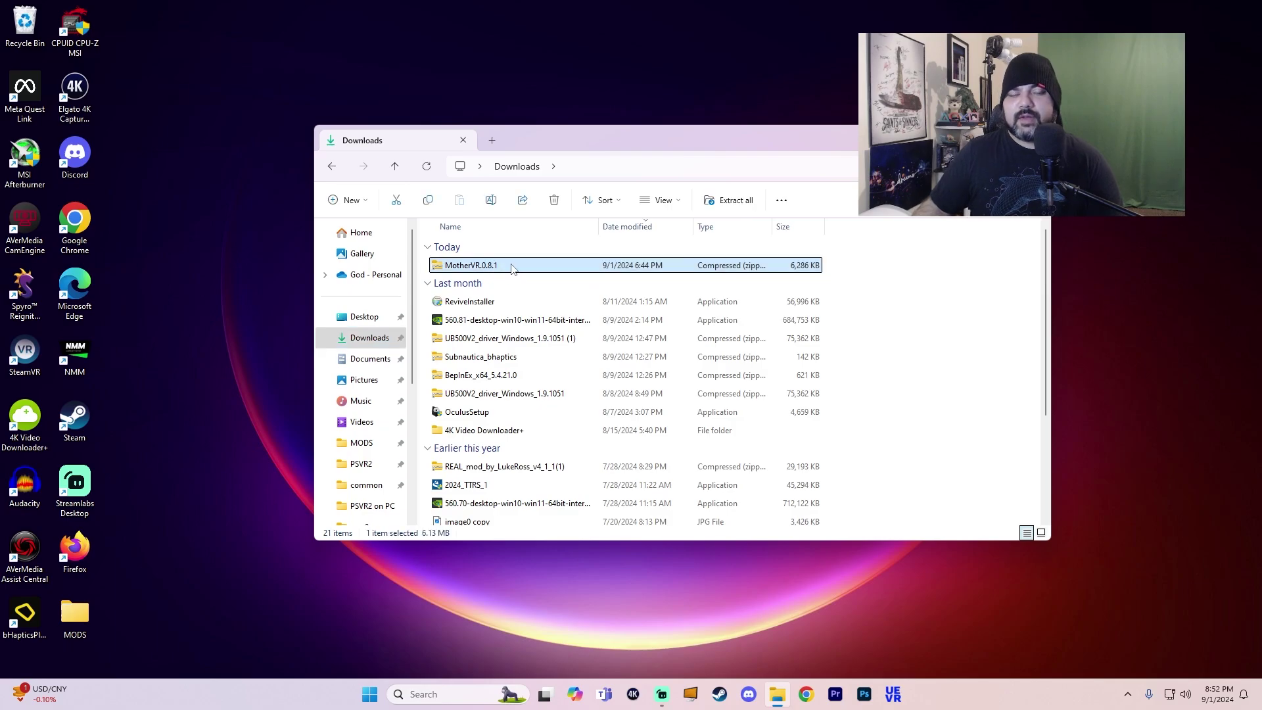
right_click(512, 270)
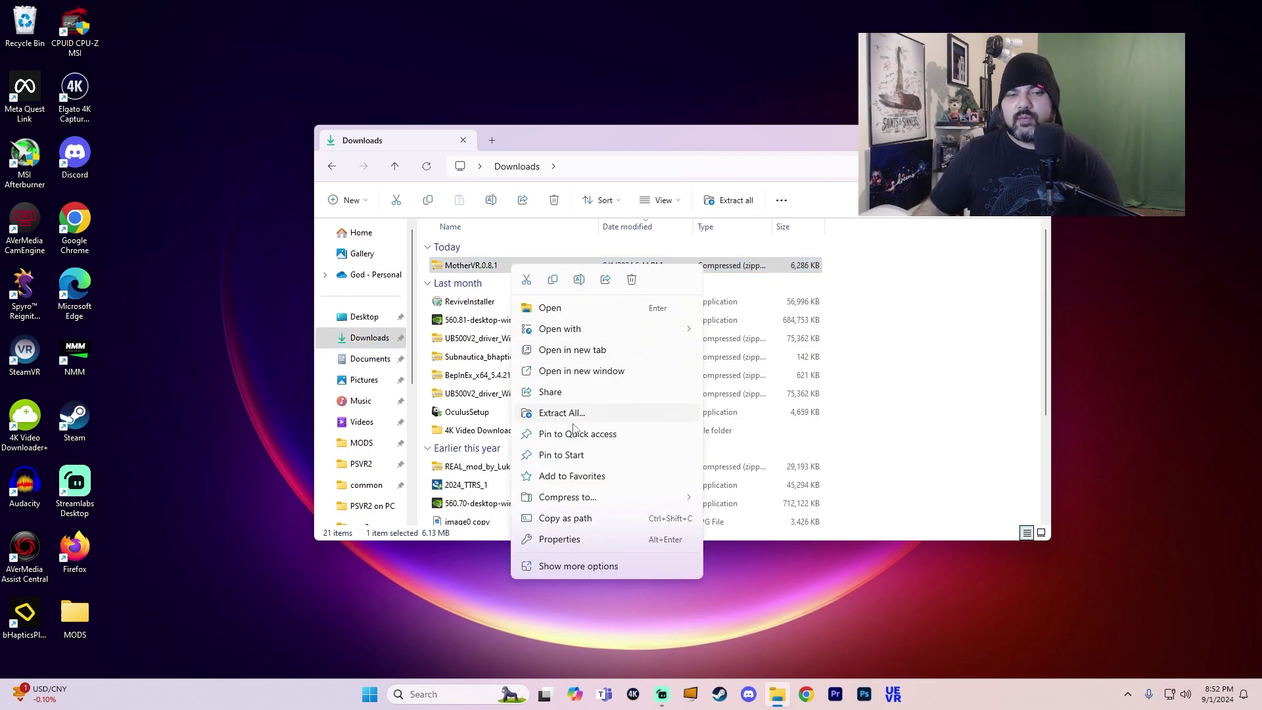
left_click(575, 413)
Set the extraction destination to MODS\Mother VR (AI) and extract the archive.
left_click(776, 290)
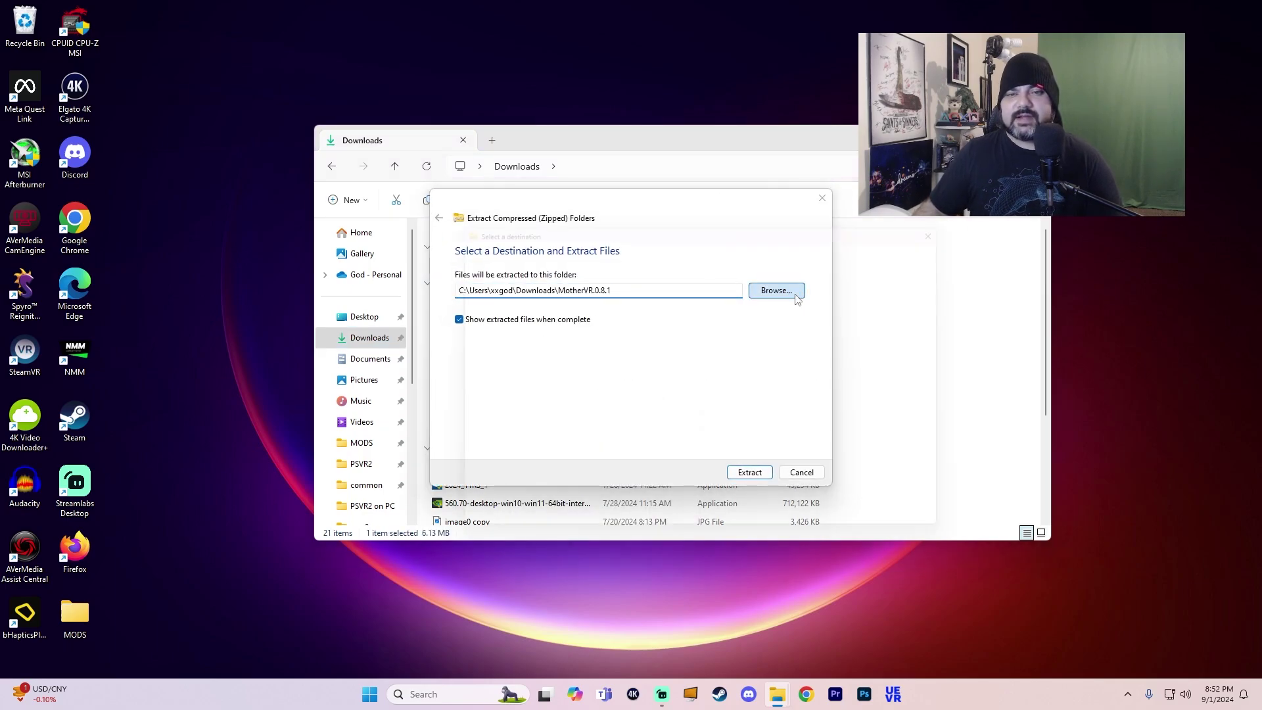
scroll(500, 363, "down", 3)
scroll(533, 368, "up", 2)
left_click(532, 401)
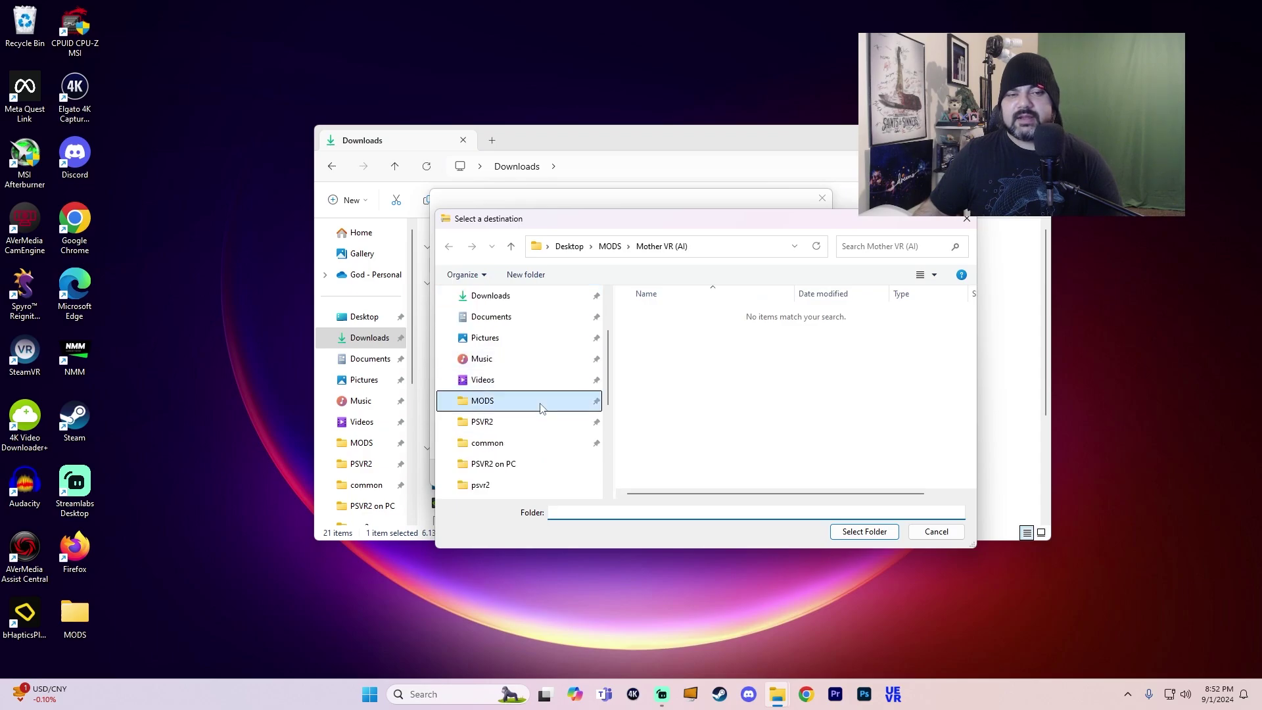
scroll(749, 402, "down", 3)
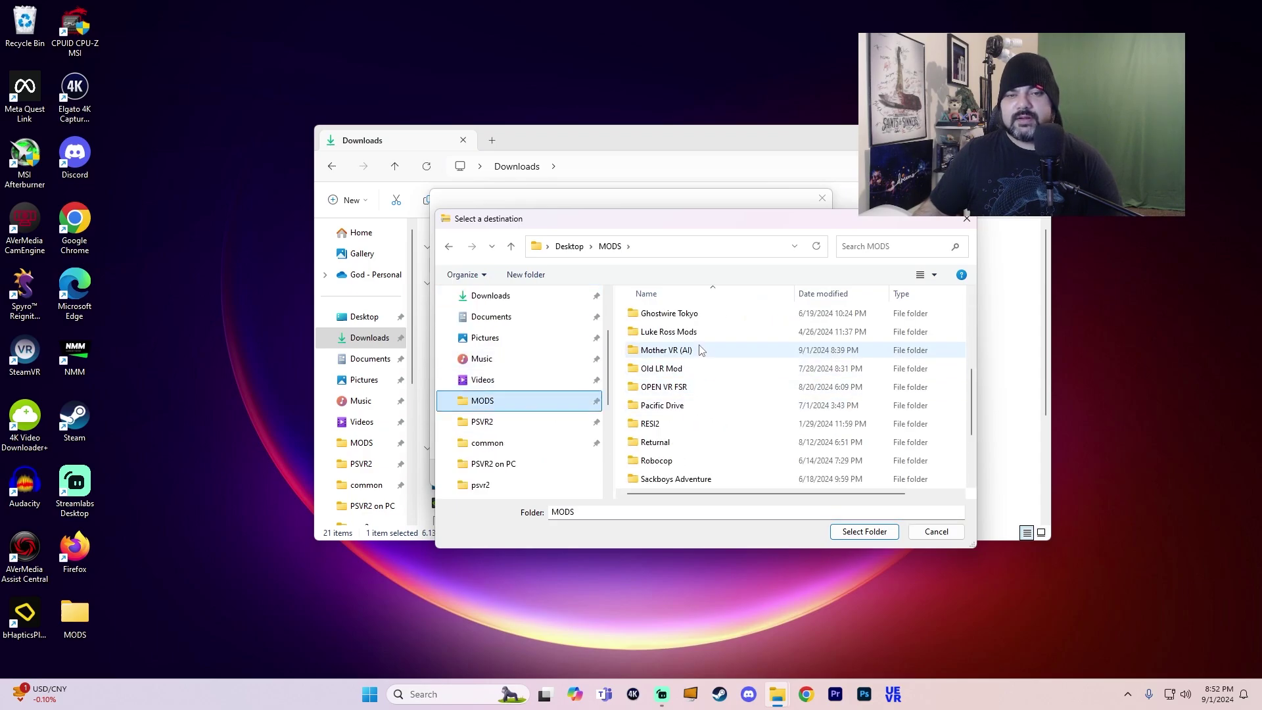
double_click(723, 349)
left_click(865, 532)
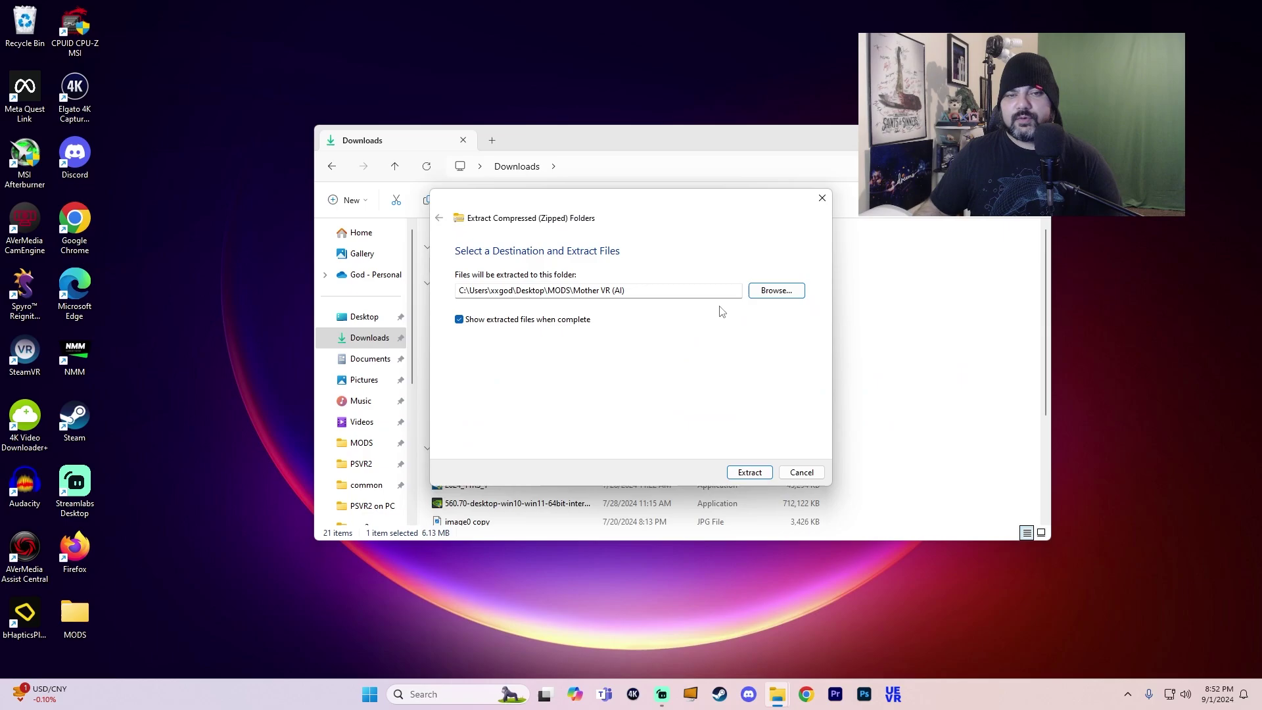
left_click(748, 472)
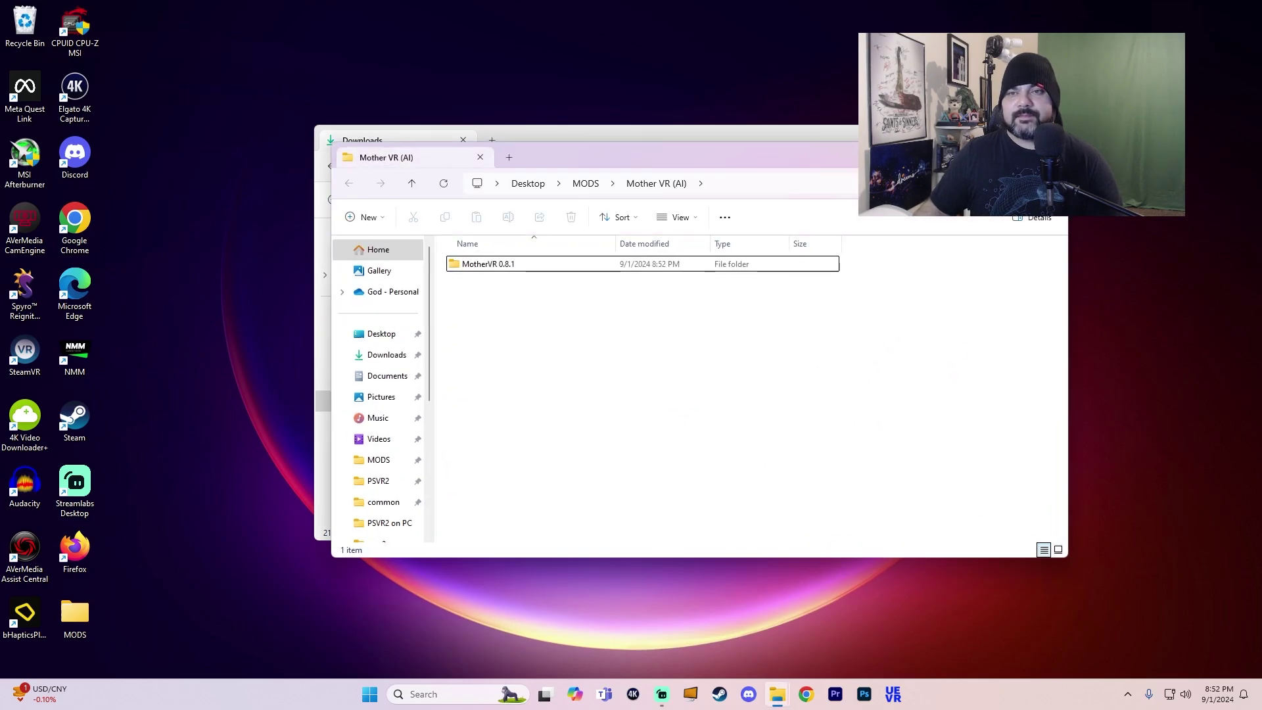
Copy the dxgi file from the extracted MotherVR 0.8.1 folder.
double_click(536, 265)
left_click(524, 269)
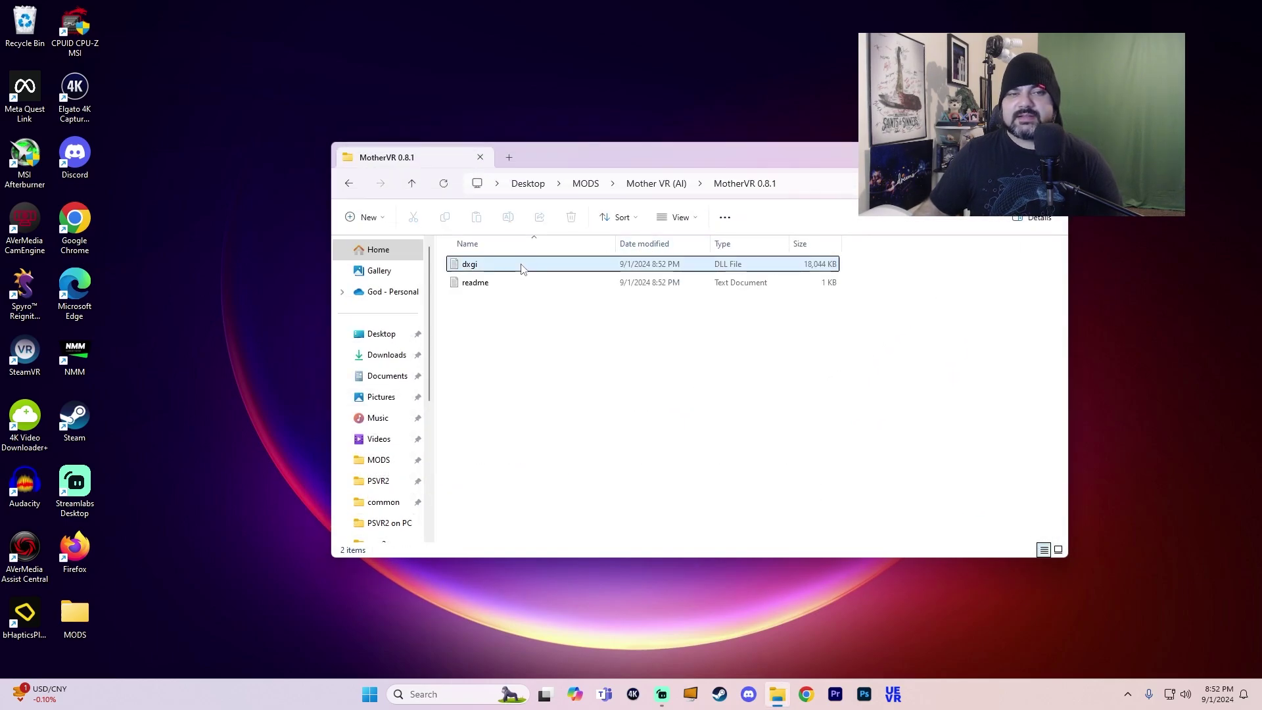
right_click(524, 269)
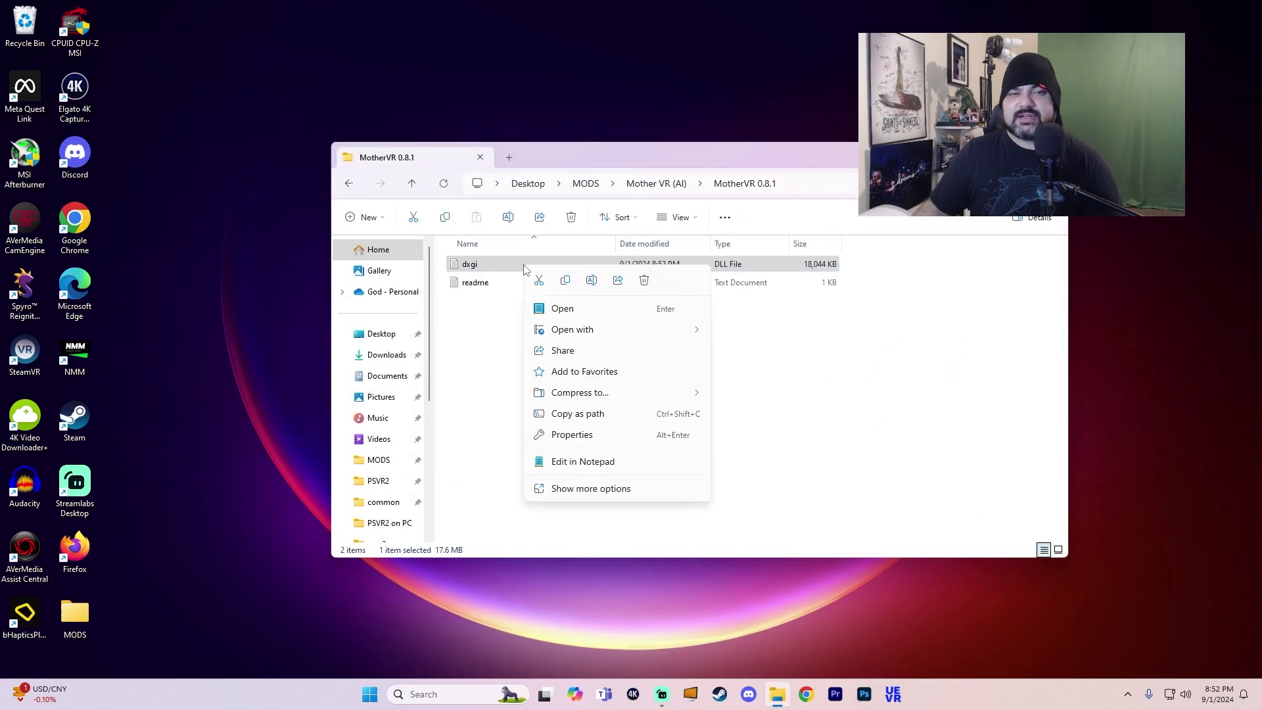
left_click(566, 281)
Paste dxgi into the MODS\AlienIsolation game folder.
left_click(350, 185)
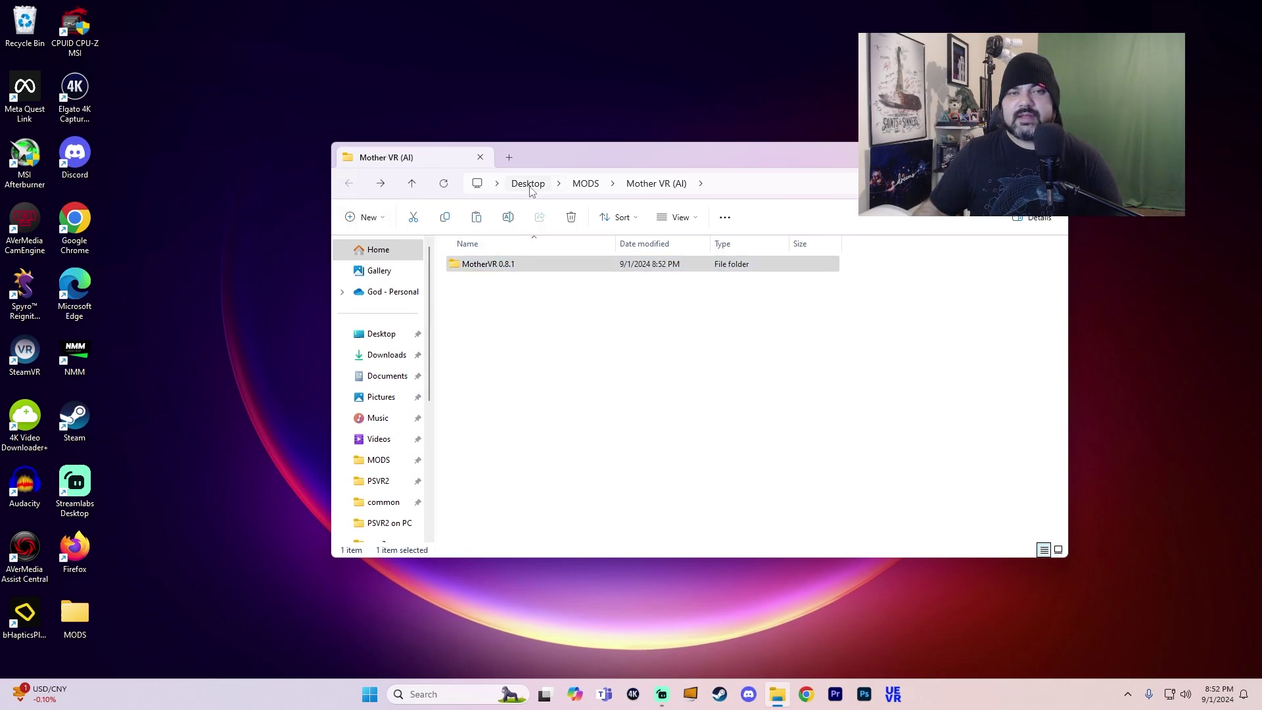
left_click(586, 185)
double_click(490, 282)
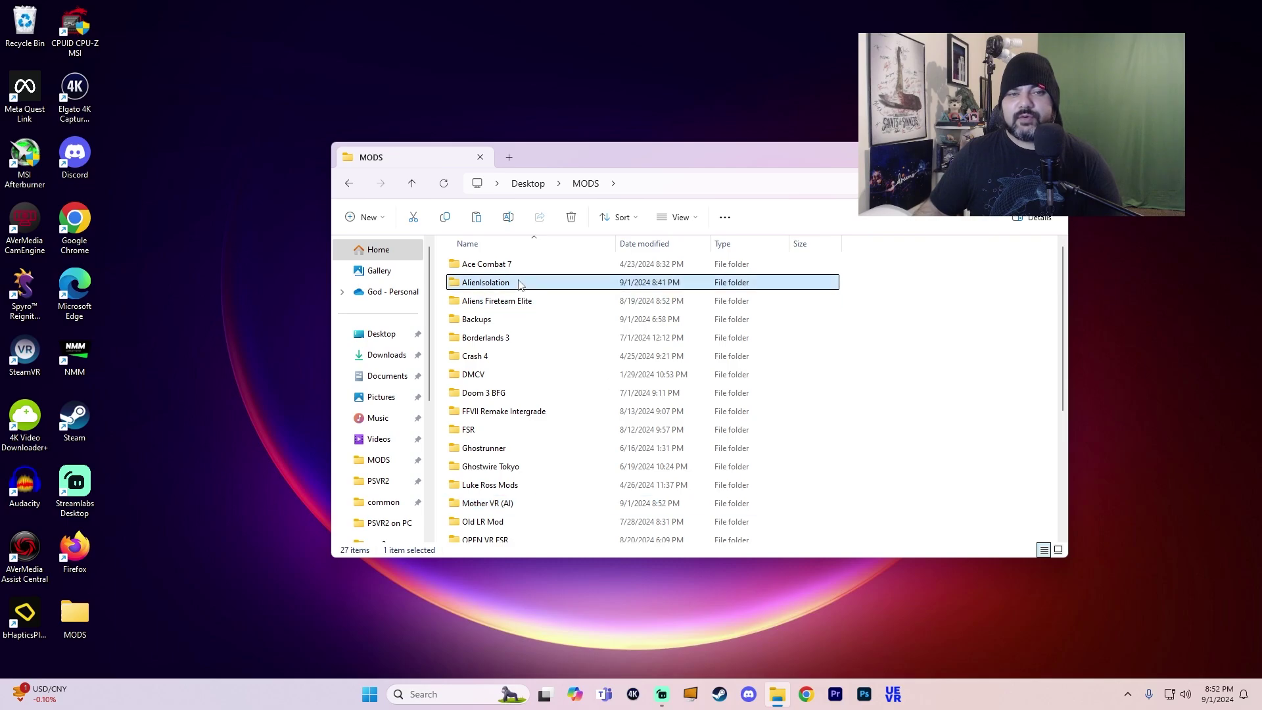
right_click(496, 427)
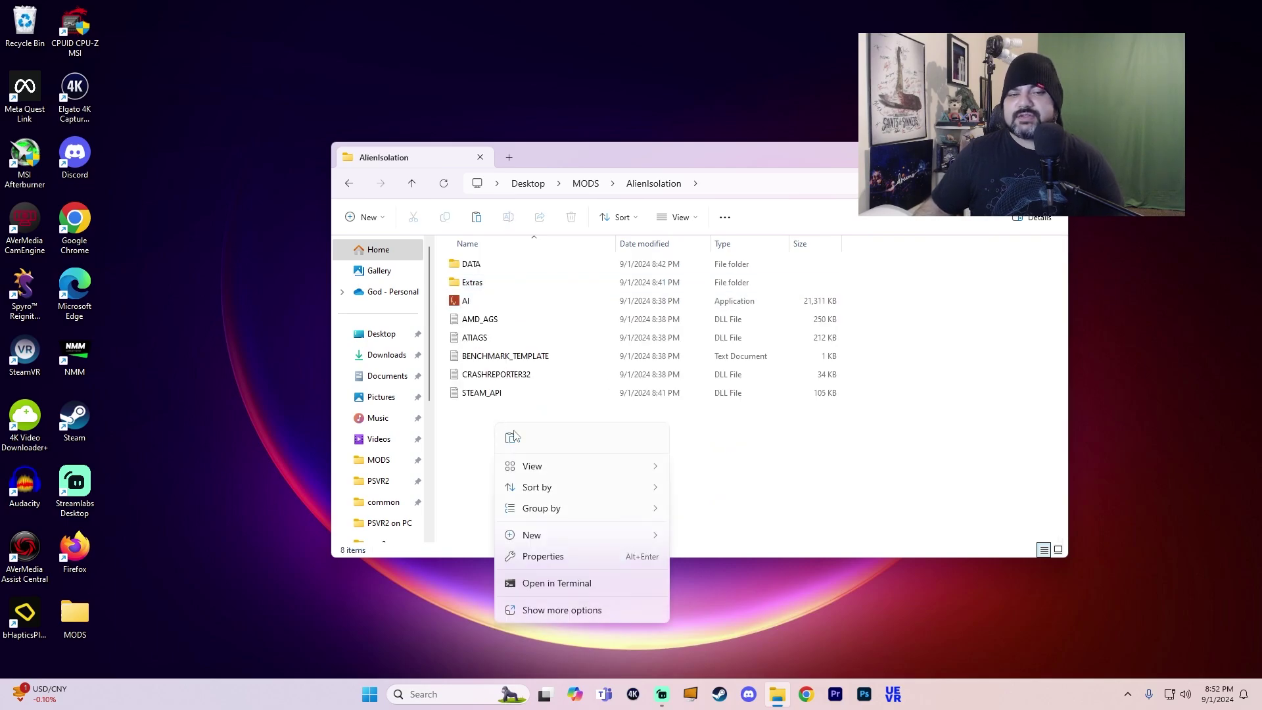
left_click(515, 441)
left_click(506, 458)
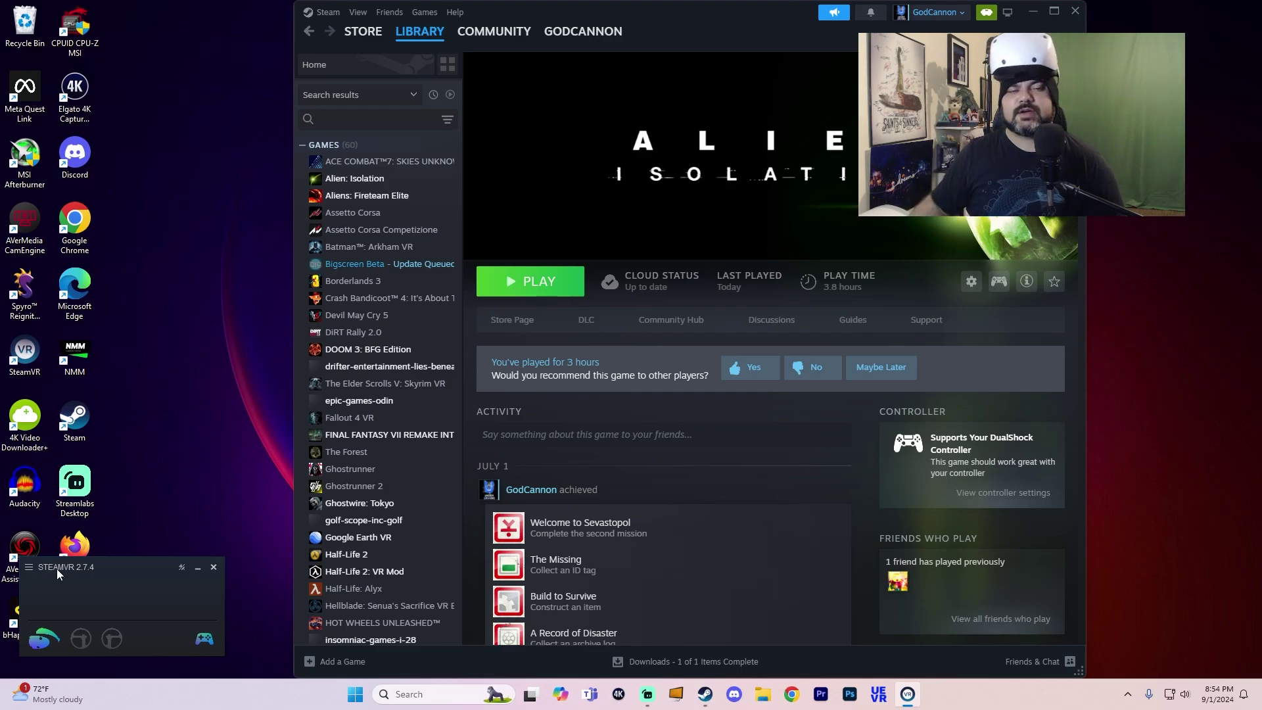
Launch Alien: Isolation and set MotherVR's VR Runtime option to Use SteamVR.
left_click(560, 282)
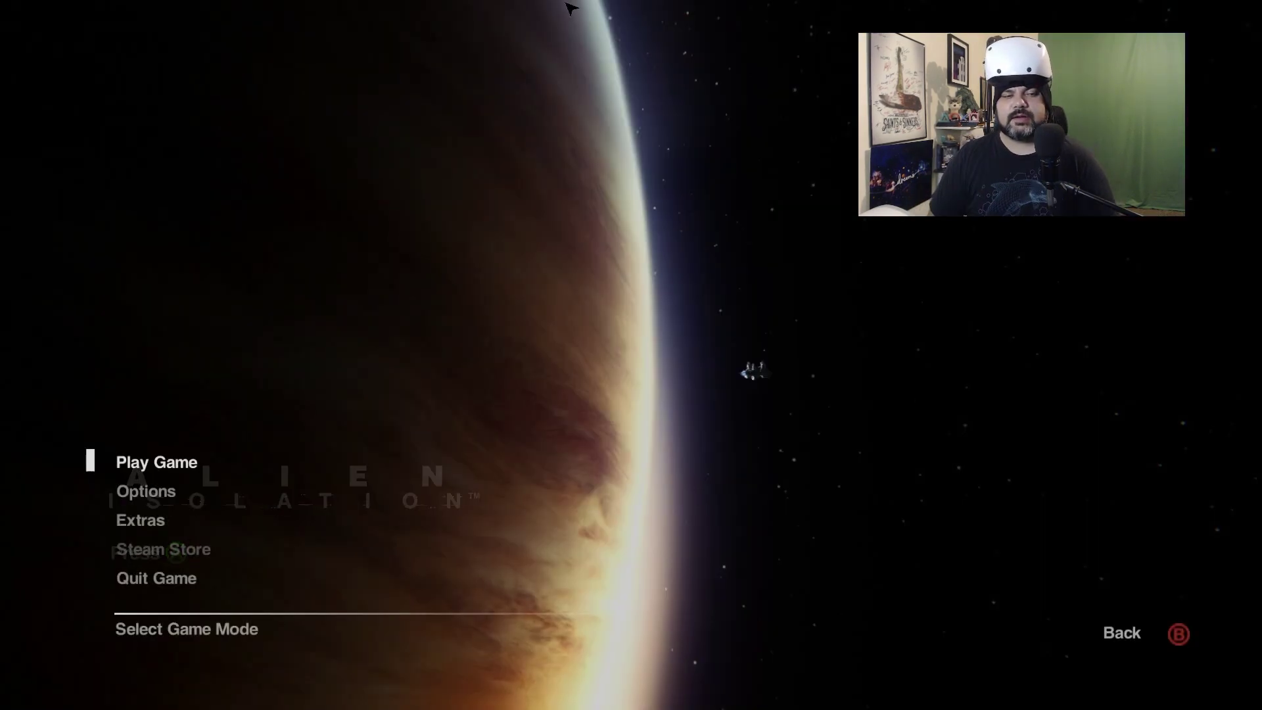
key("Down")
key("Return")
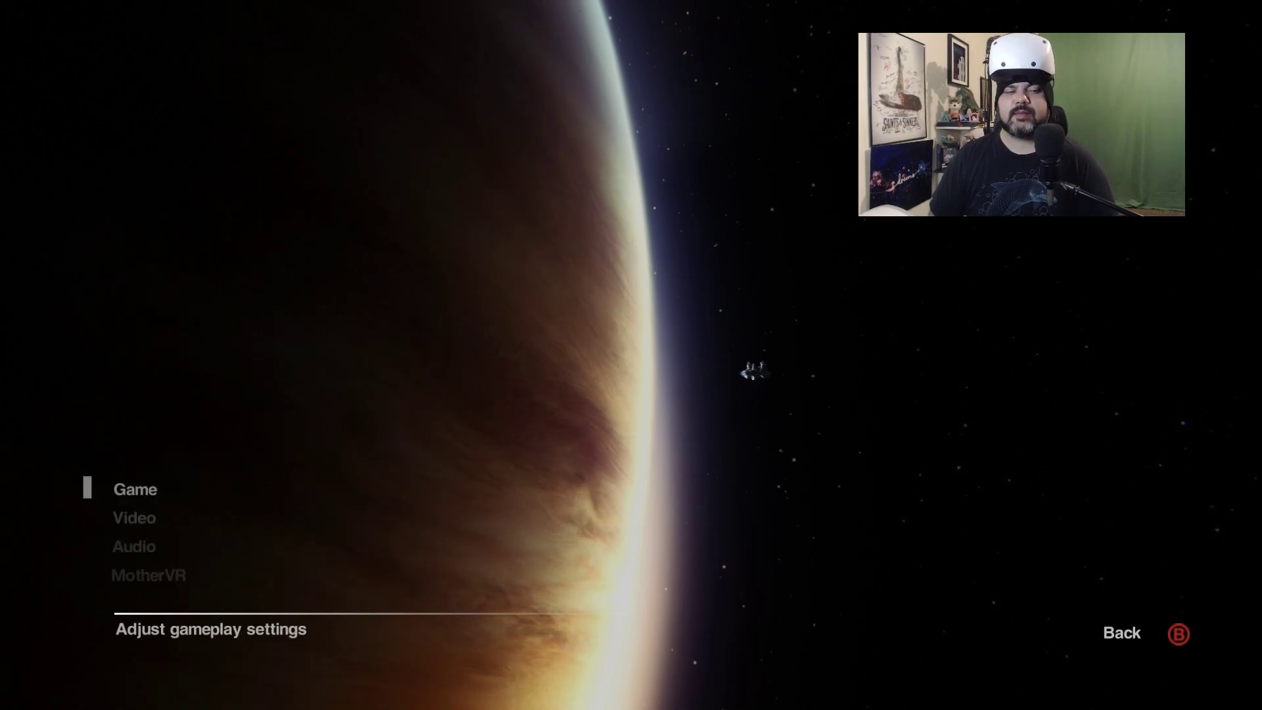
key("Down")
key("Down")
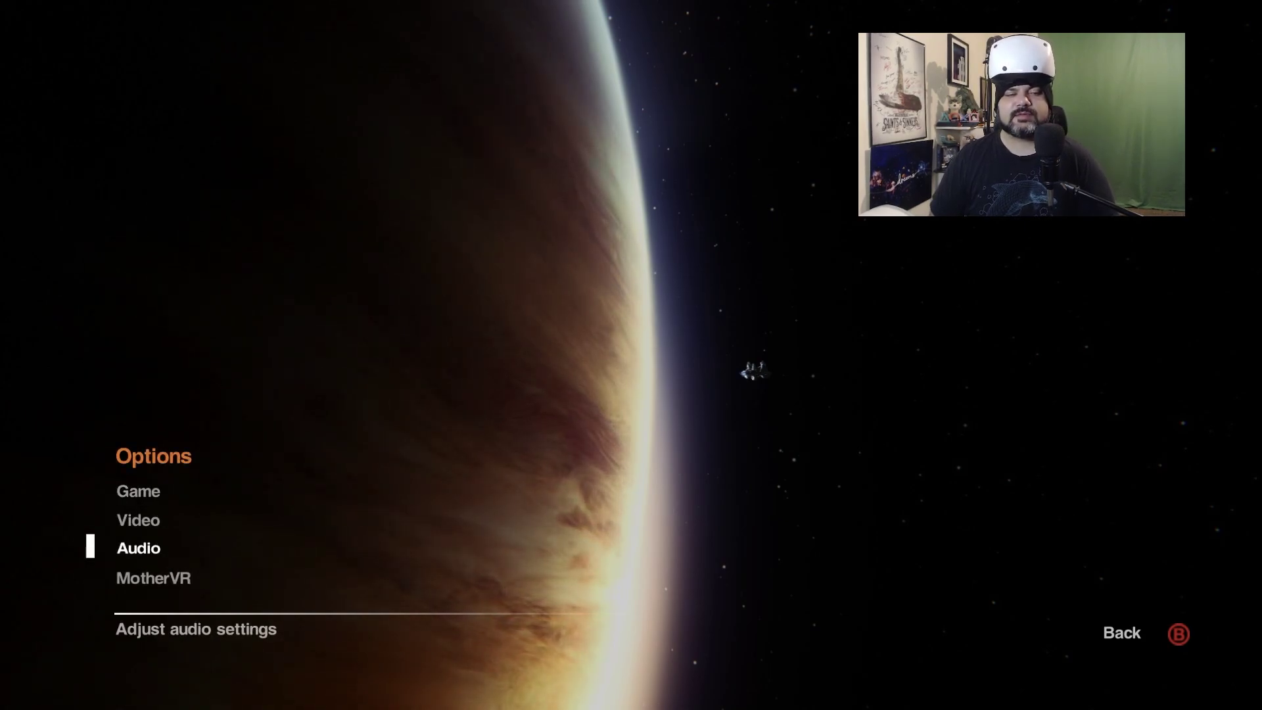
key("Down")
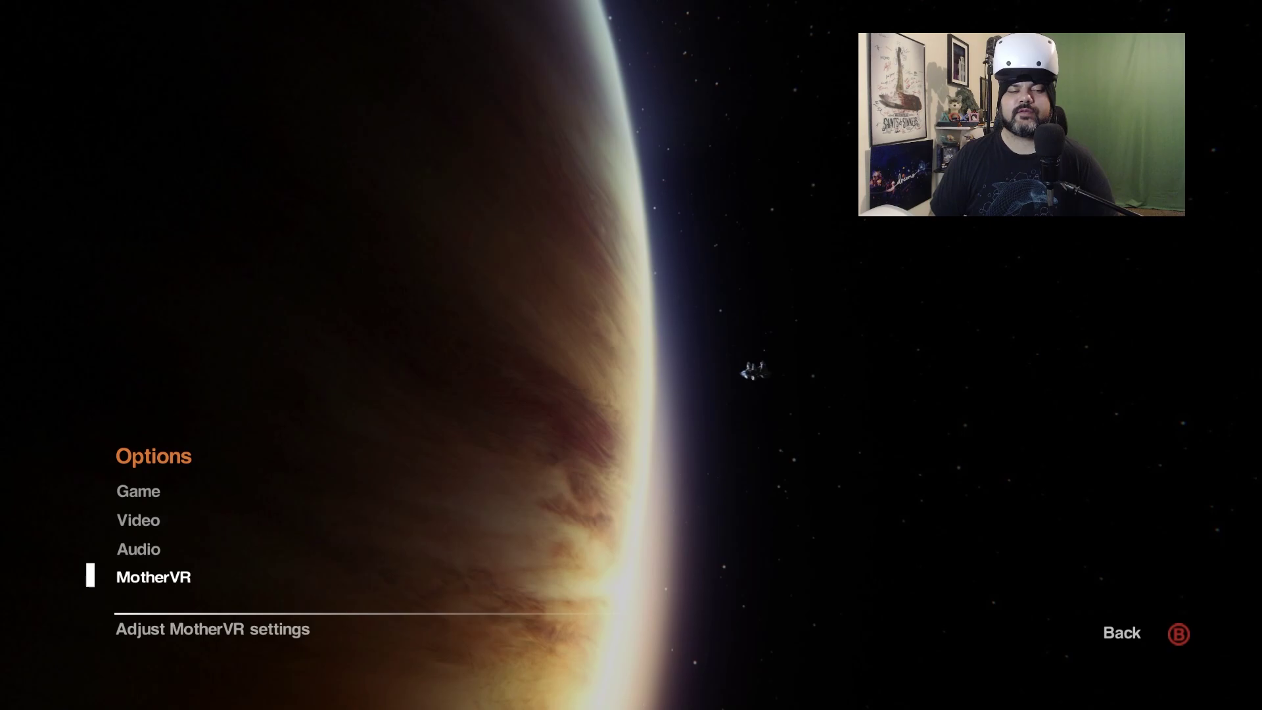
key("Return")
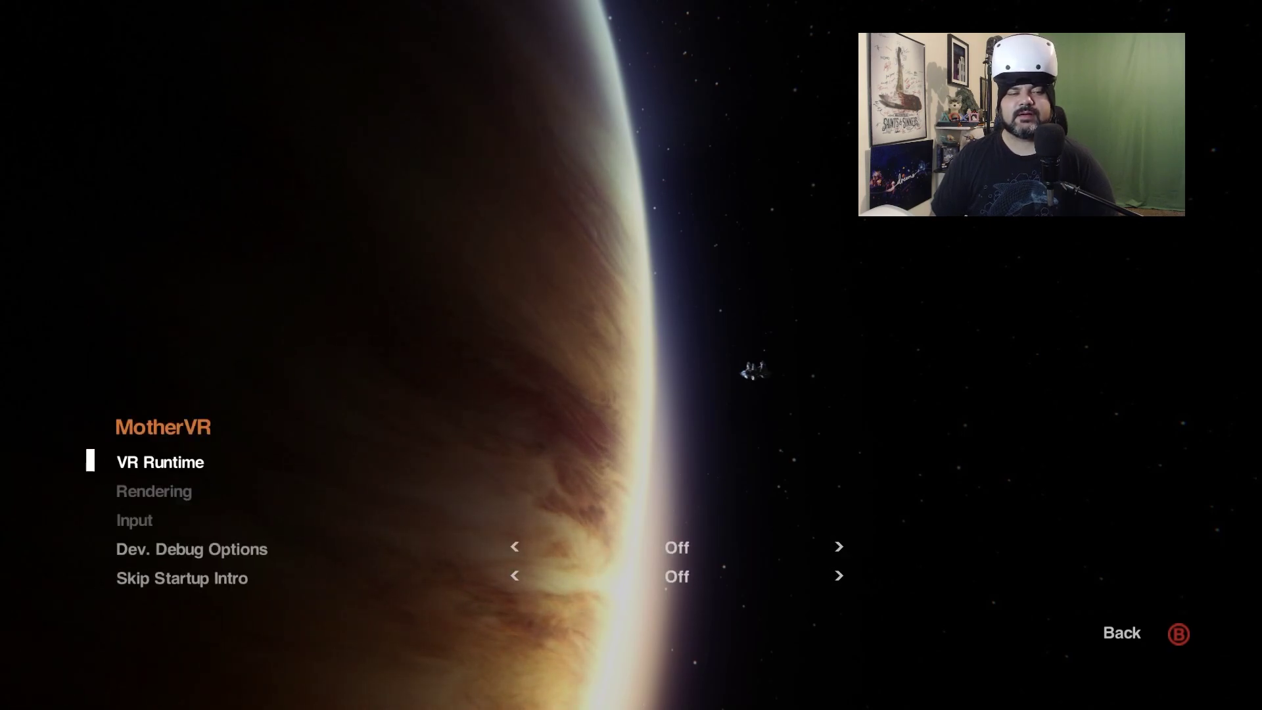
key("Return")
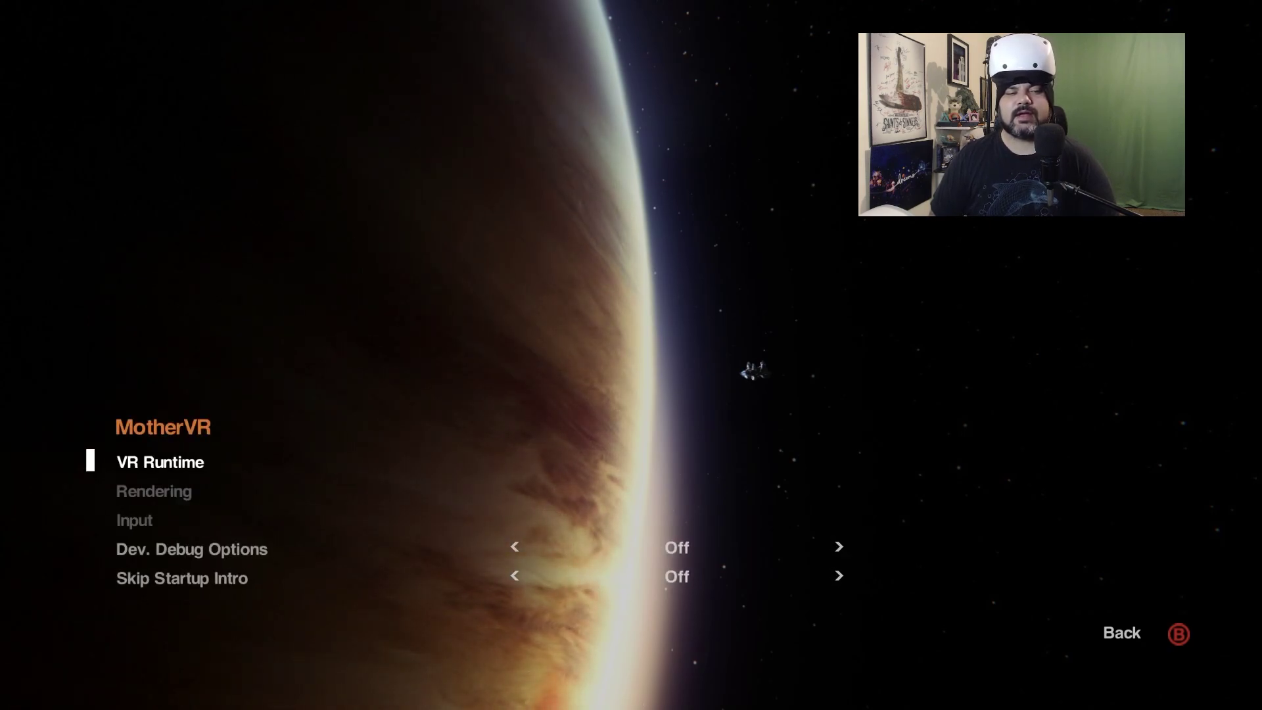
key("Down")
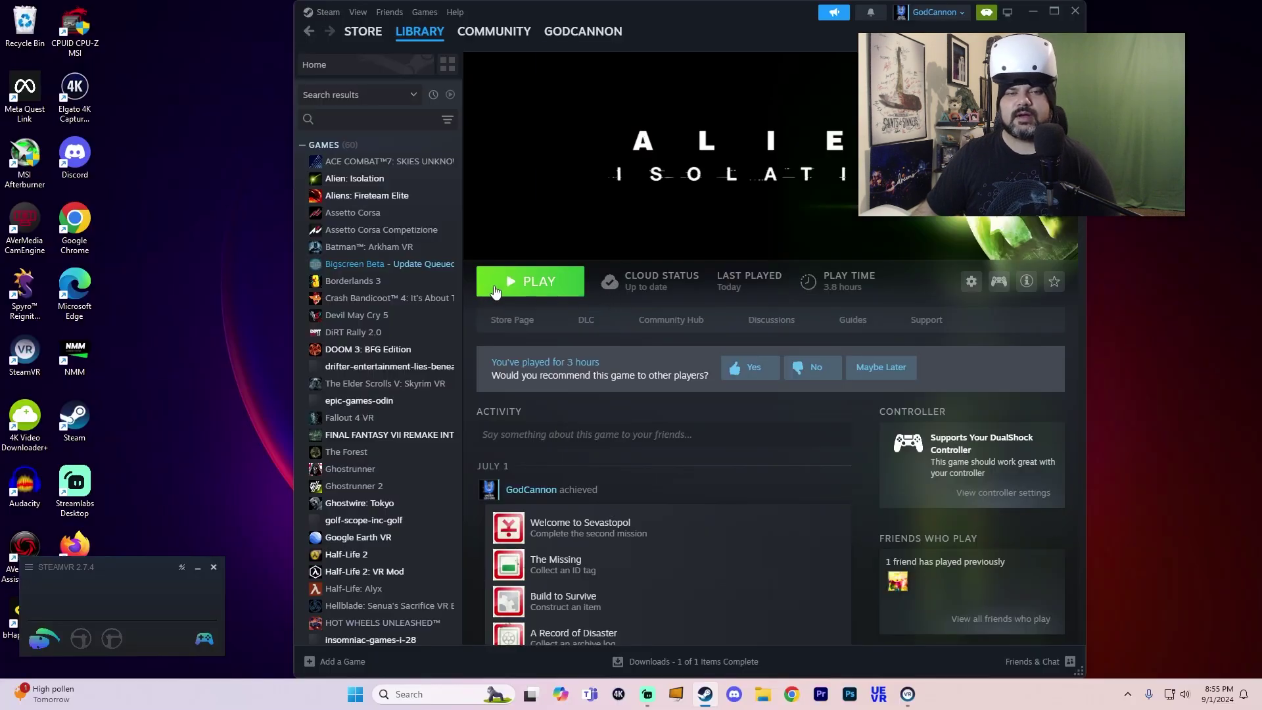
Relaunch Alien: Isolation in VR and move to the video settings in Options.
left_click(535, 283)
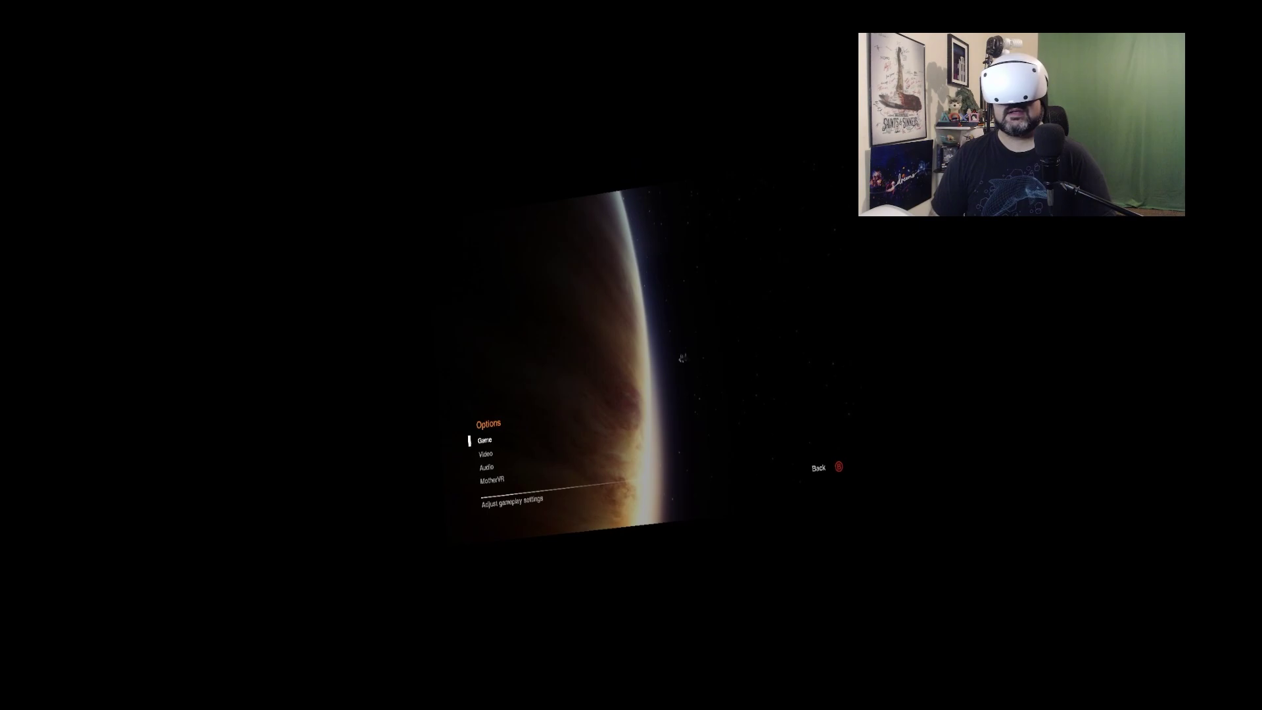
key("Down")
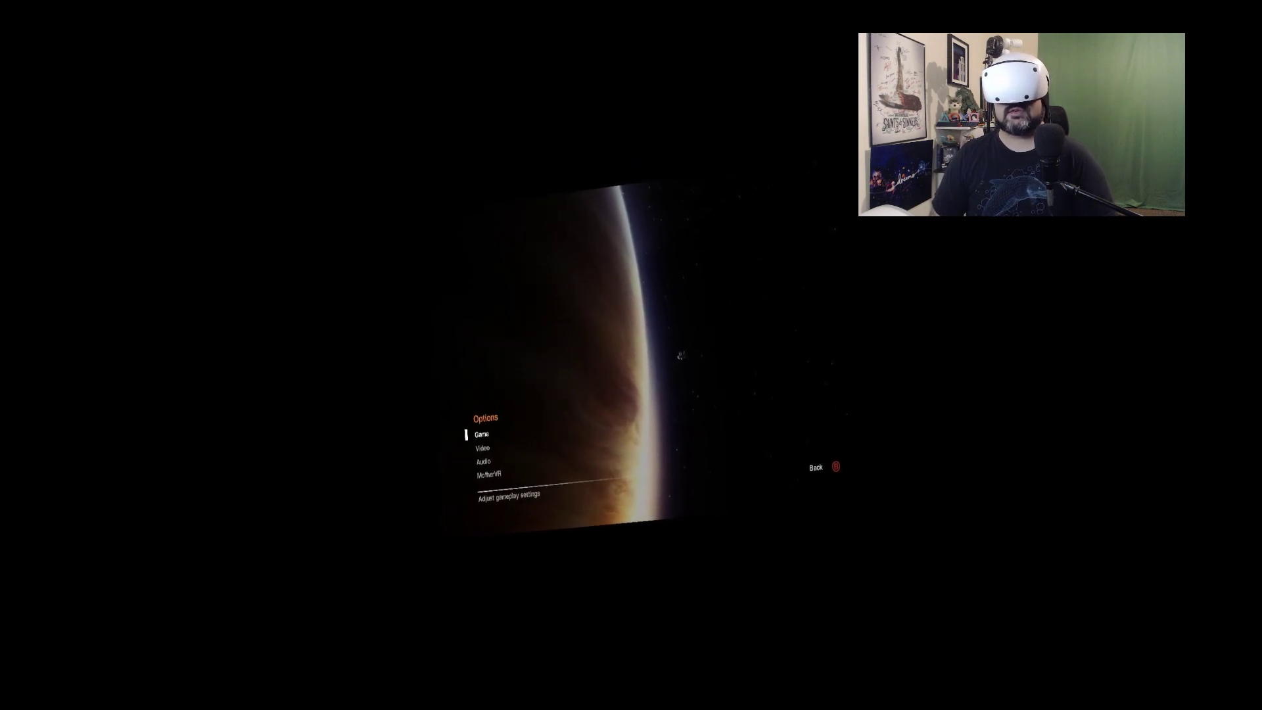